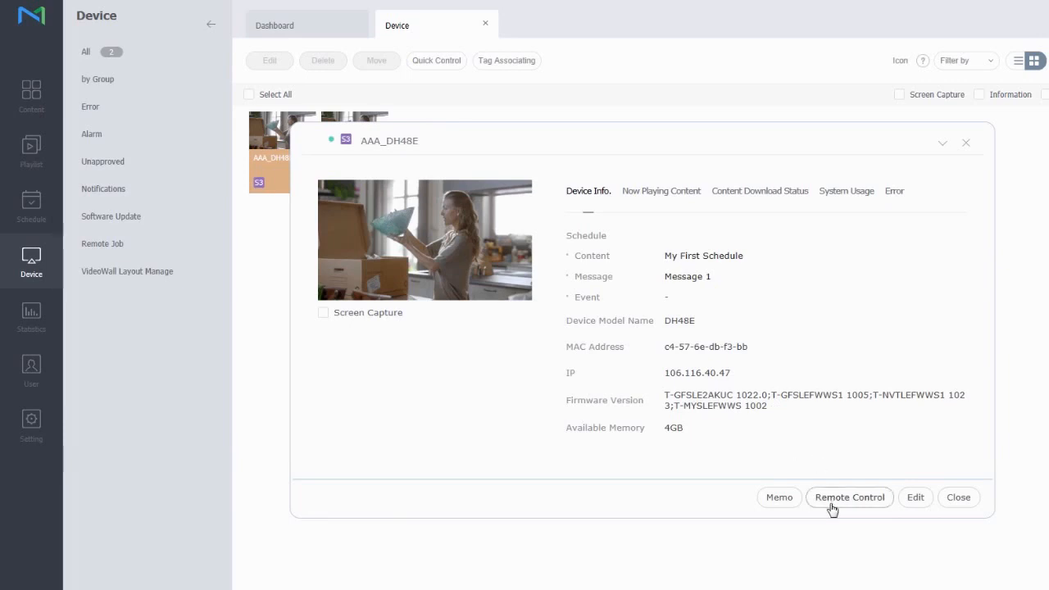
Open a new memo for the AAA_DH48E display from its details panel
left_click(779, 497)
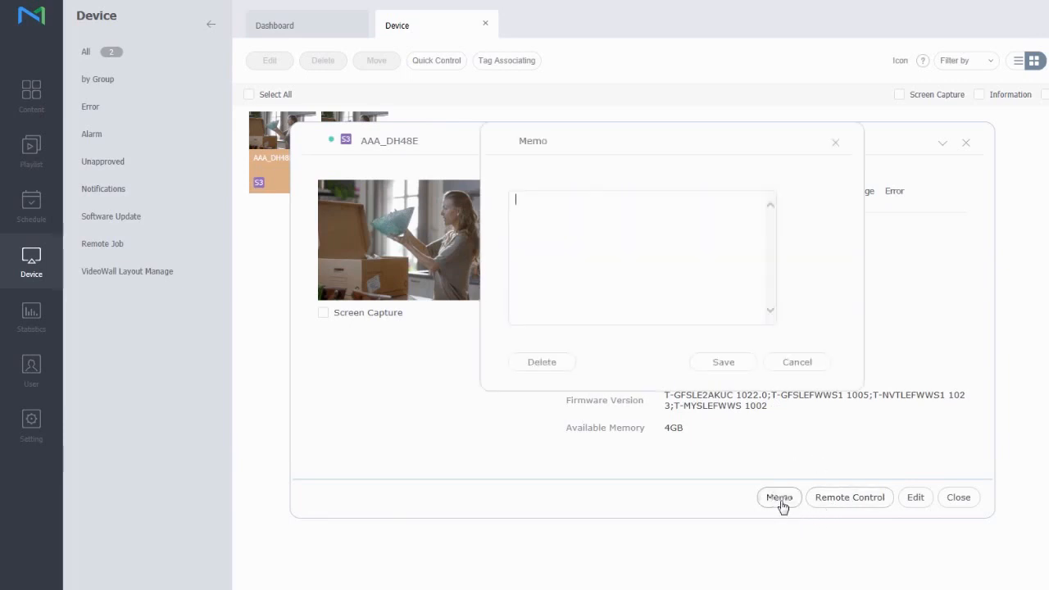
Write 'Some notes about that screen' in the memo box and save it
left_click(574, 246)
type("Some notes about that screen")
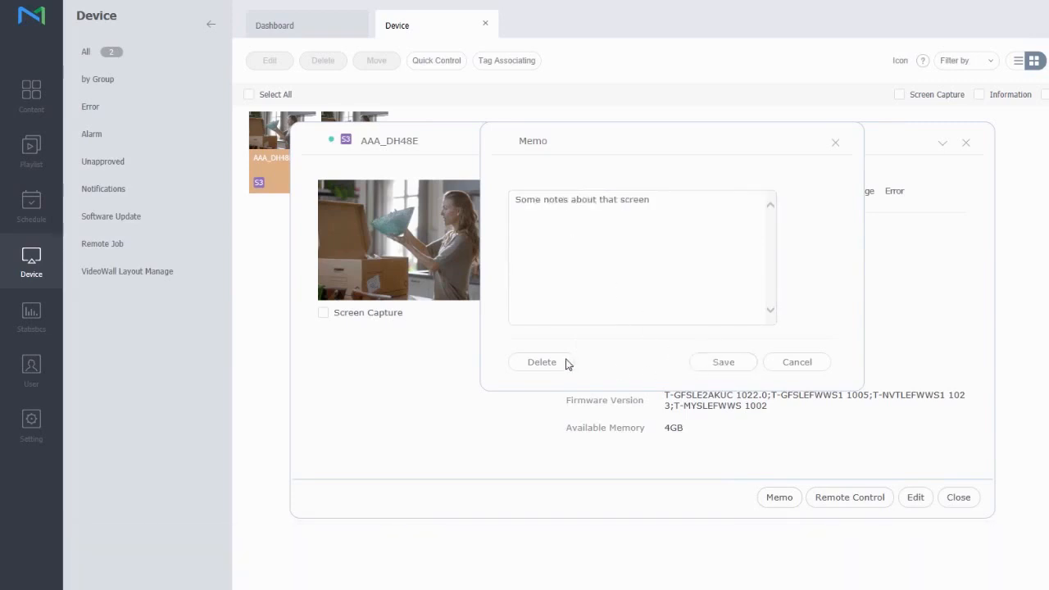
left_click(841, 144)
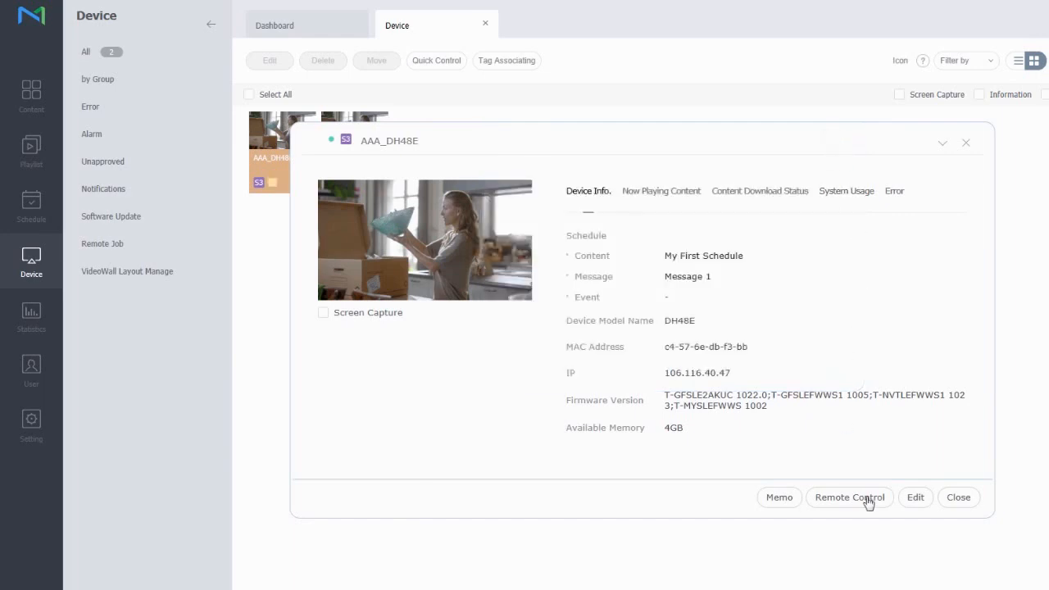
Change the device name from AAA_DH48E to Device_1, keep model DH48E, and save
left_click(915, 498)
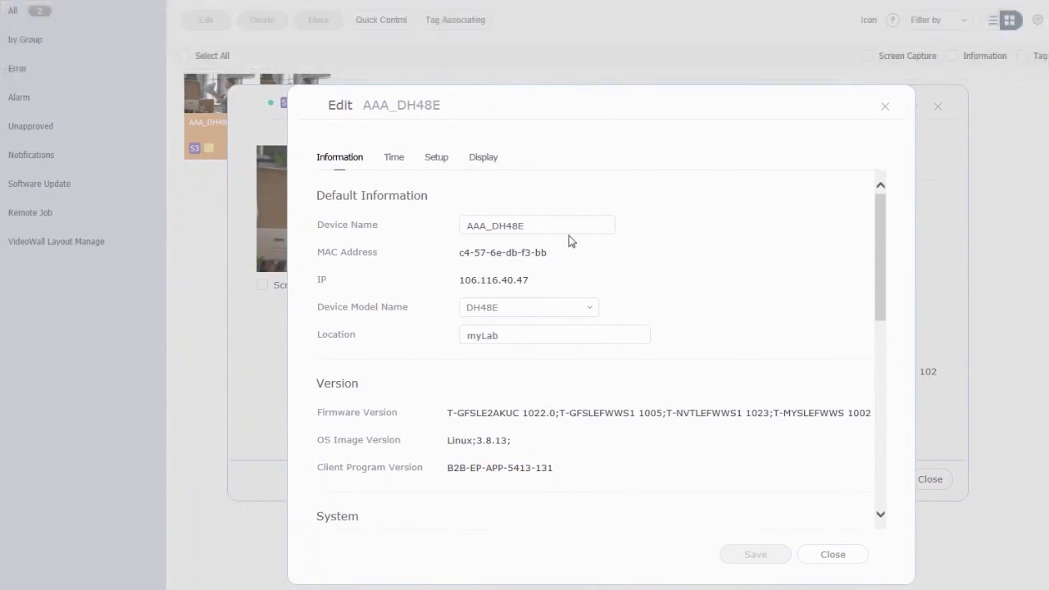
left_click_drag(541, 222, 430, 212)
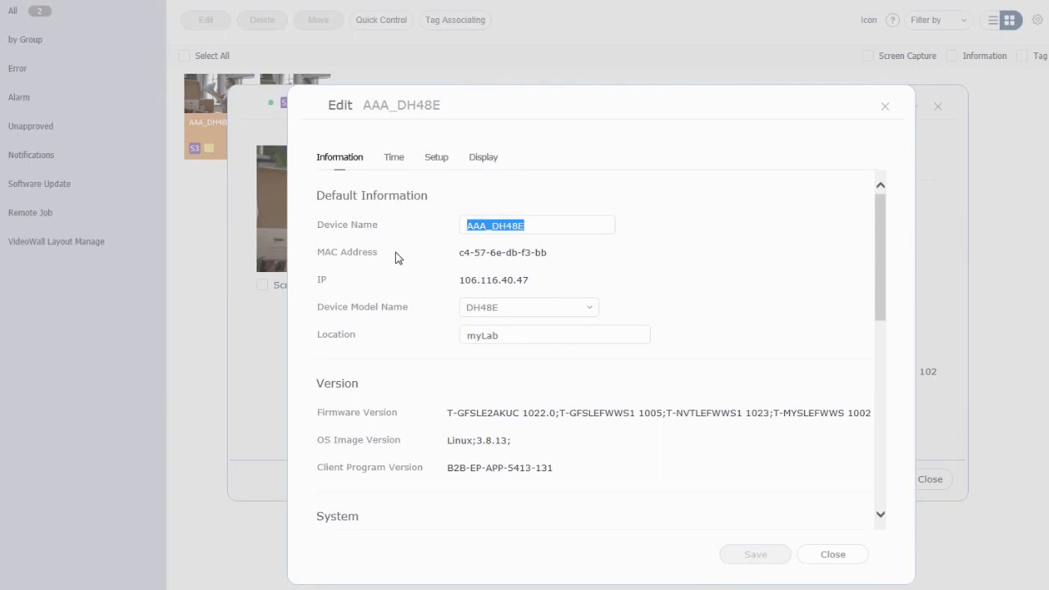
type("Device_1")
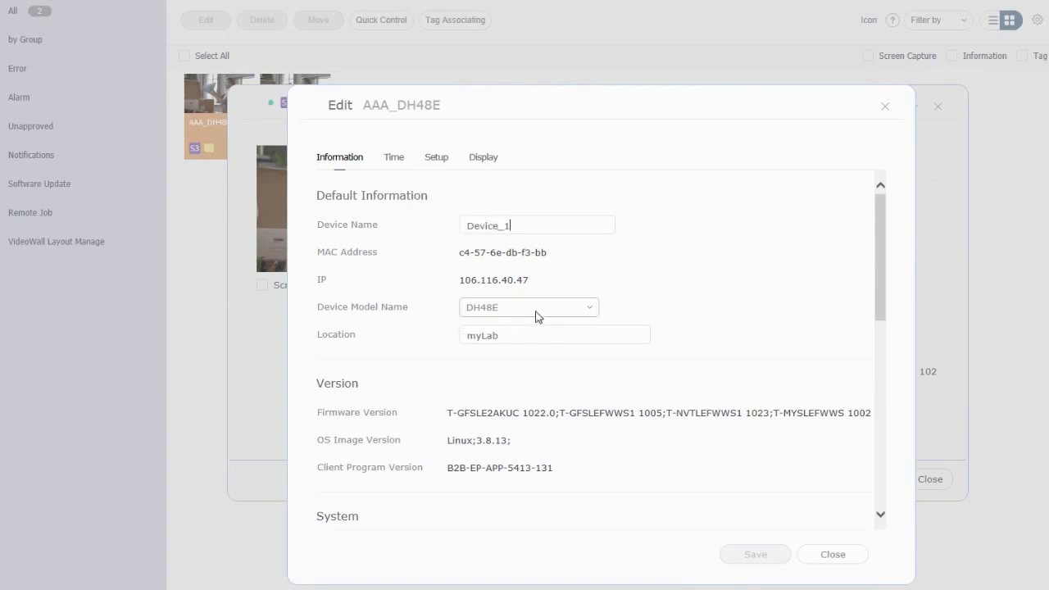
left_click(580, 310)
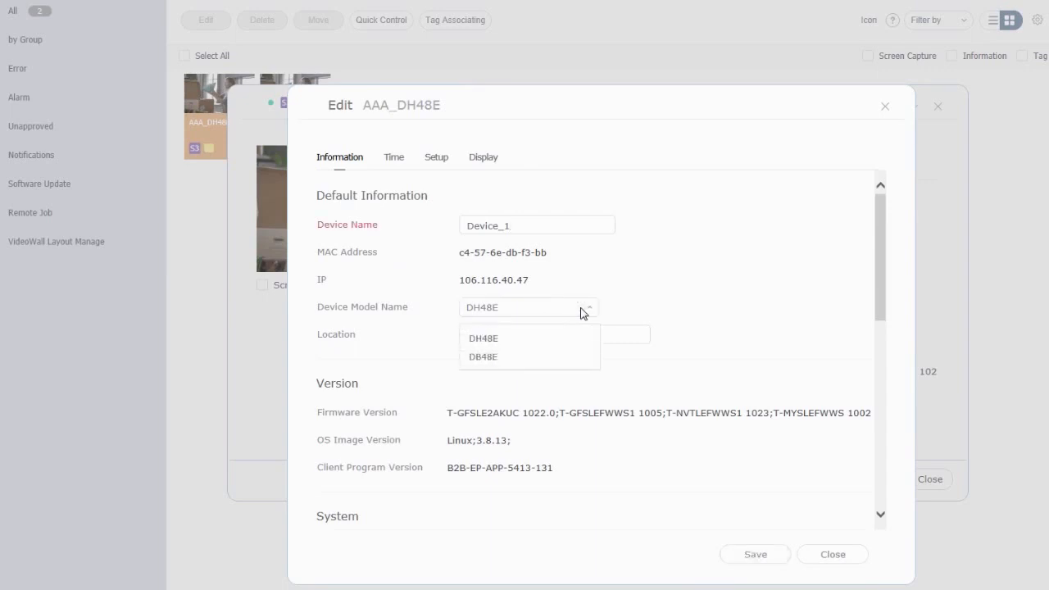
left_click(582, 309)
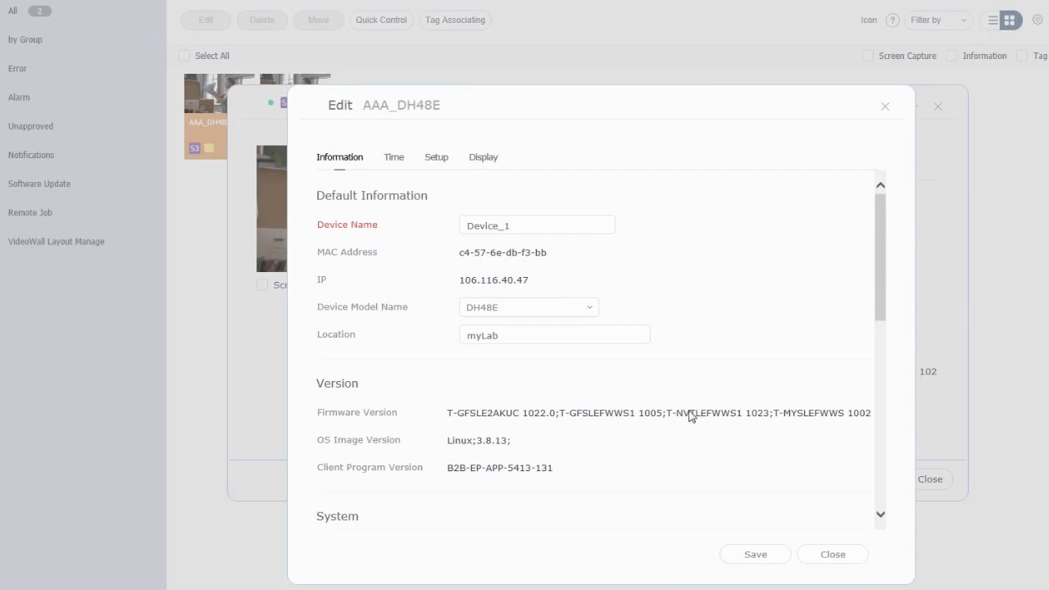
scroll(688, 415, "down", 2)
scroll(688, 415, "down", 3)
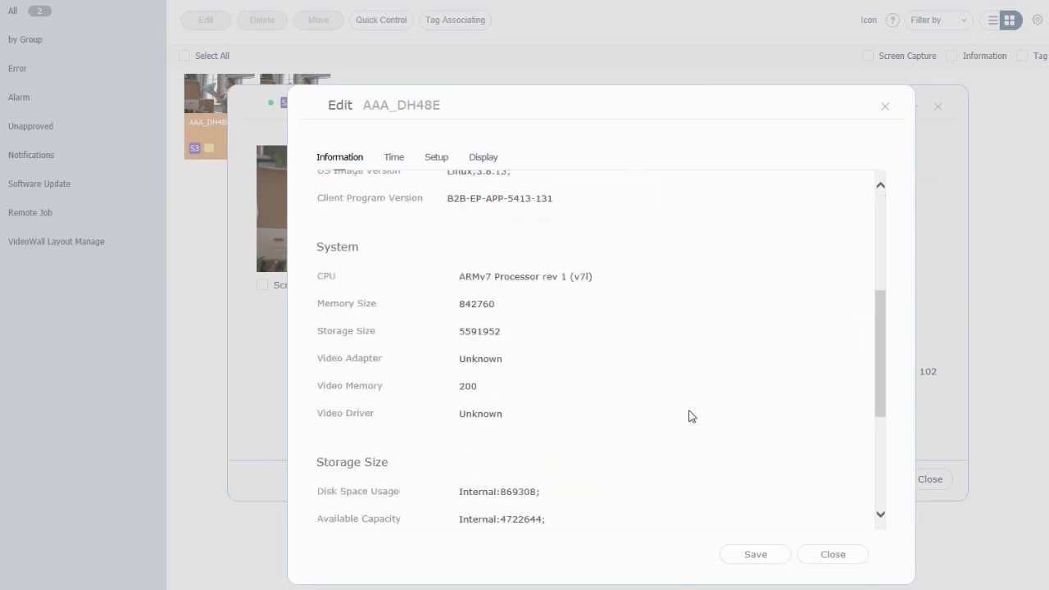
scroll(688, 415, "down", 2)
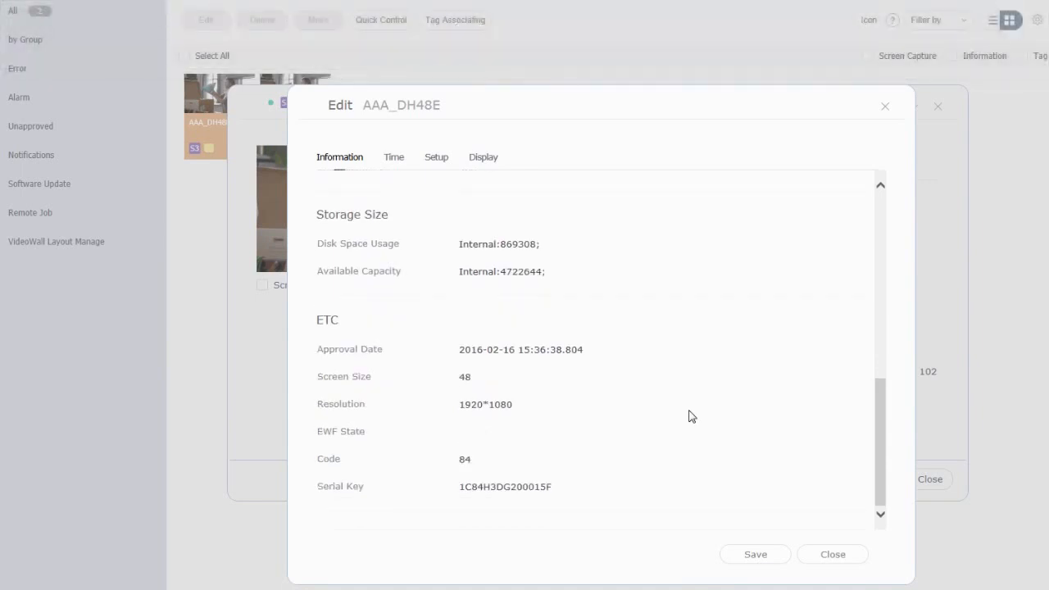
left_click(395, 158)
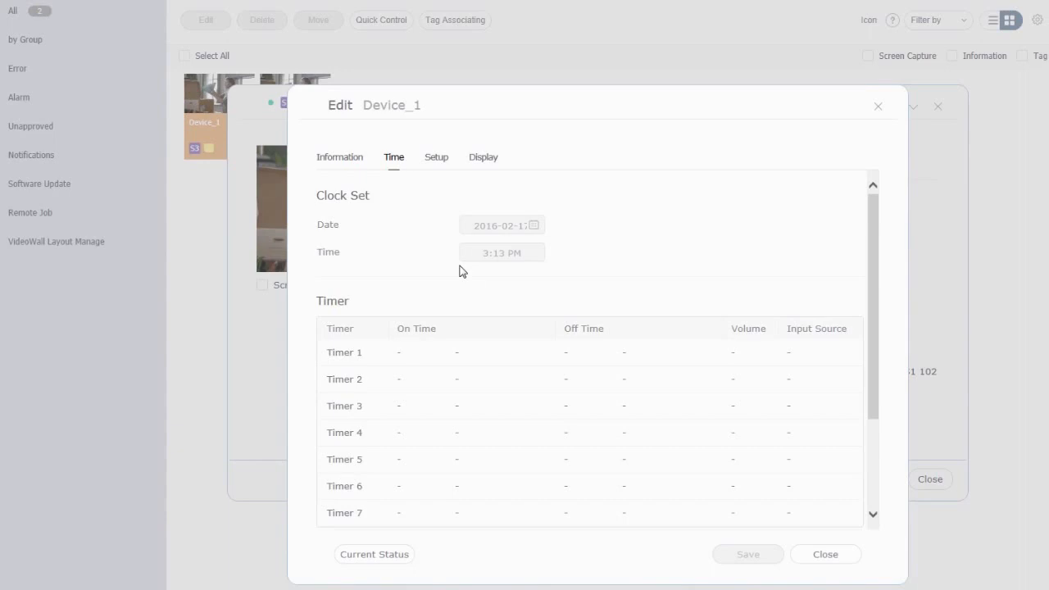
Load Device_1's current time status and review its Setup time zone, leaving it unchanged
left_click(402, 556)
left_click(445, 160)
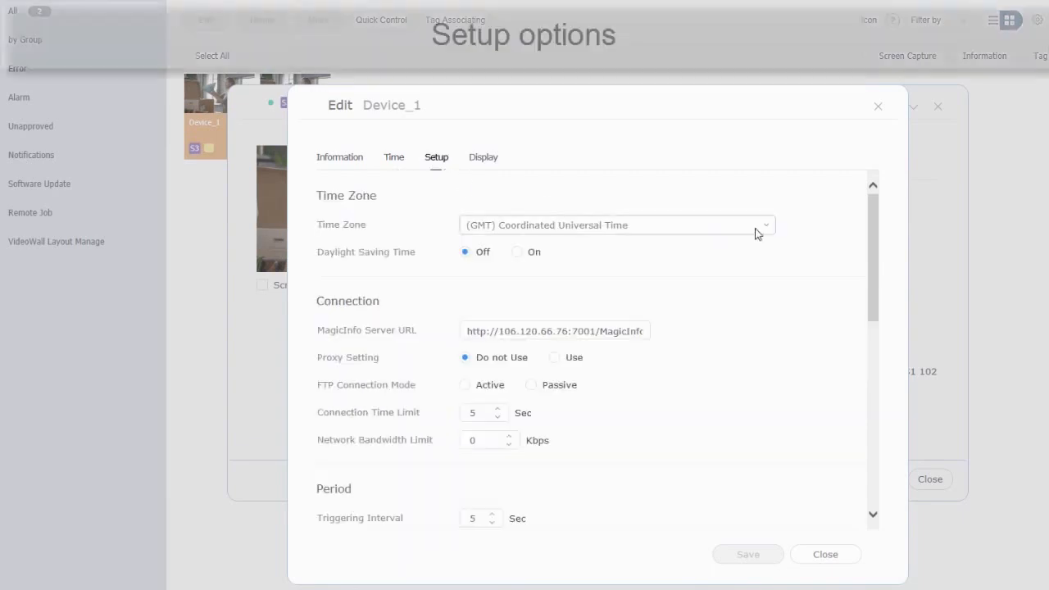
left_click(768, 229)
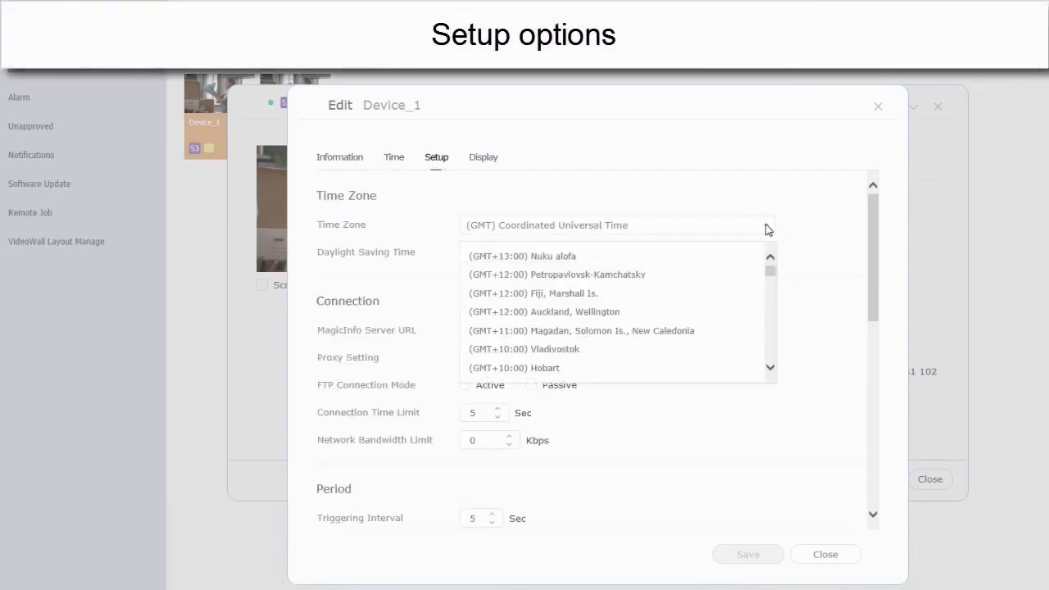
left_click(766, 228)
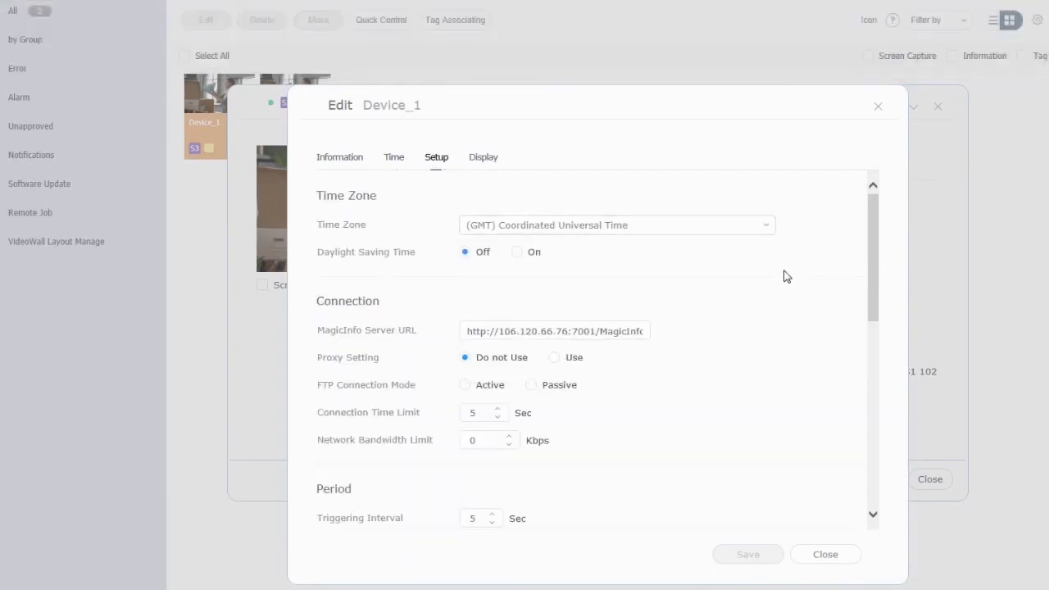
scroll(782, 279, "down", 1)
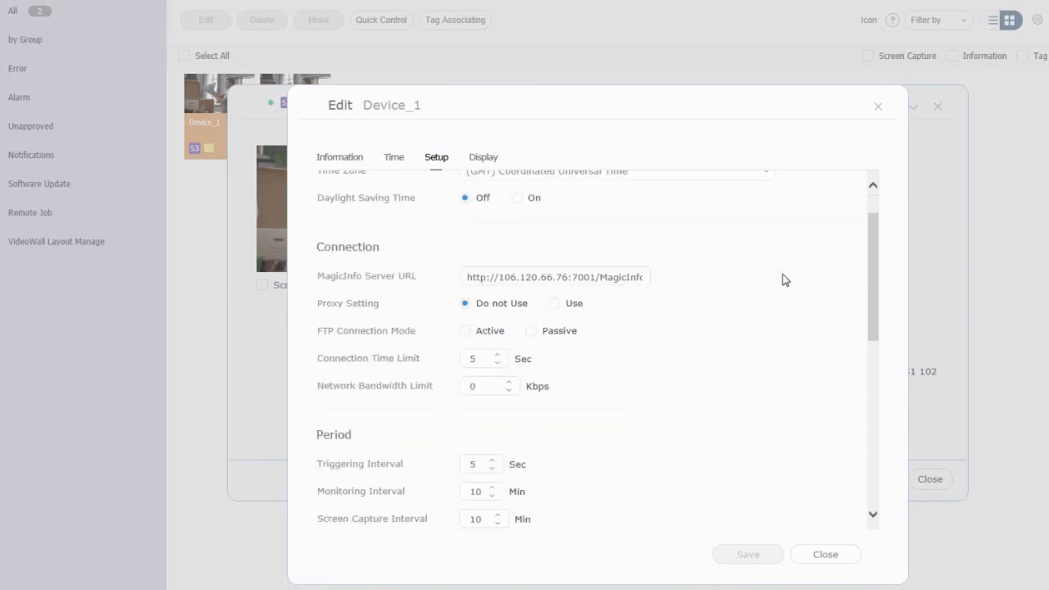
scroll(782, 279, "down", 1)
scroll(782, 279, "up", 2)
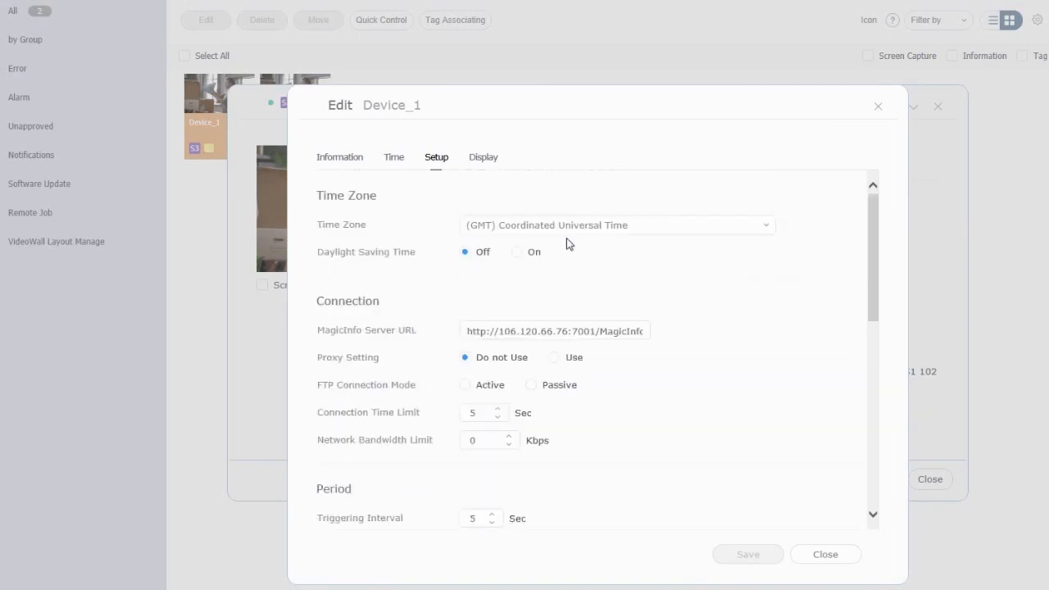
Turn Daylight Saving Time on and back off, then save the setup settings
left_click(523, 252)
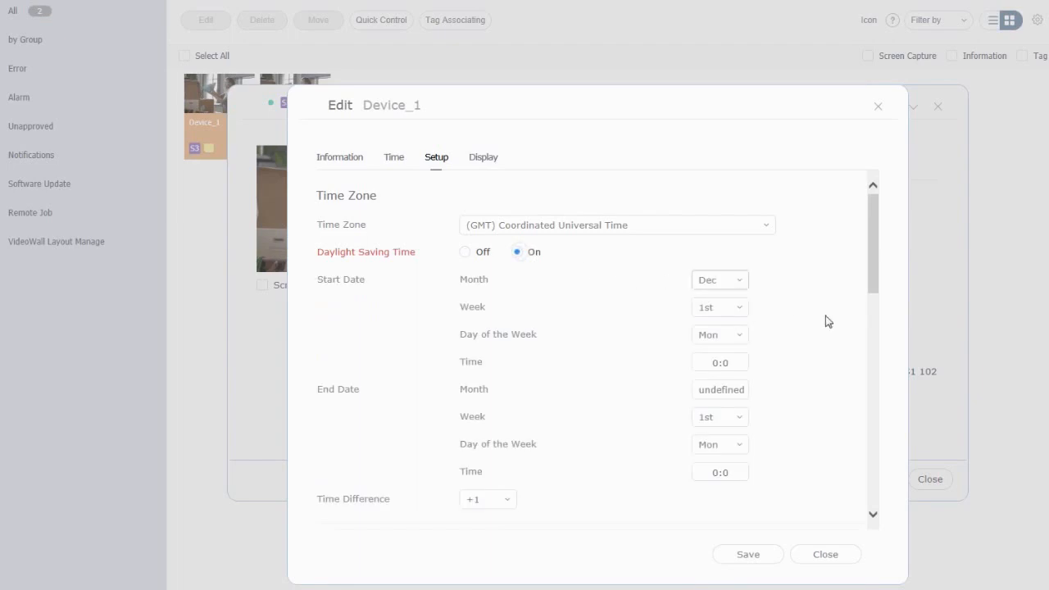
scroll(826, 349, "down", 1)
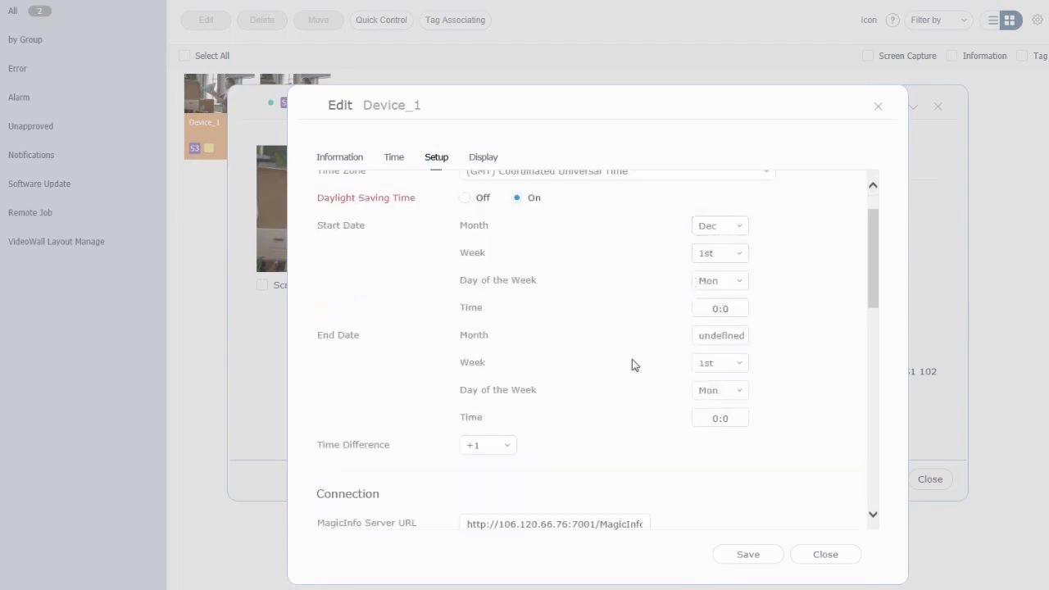
left_click(464, 198)
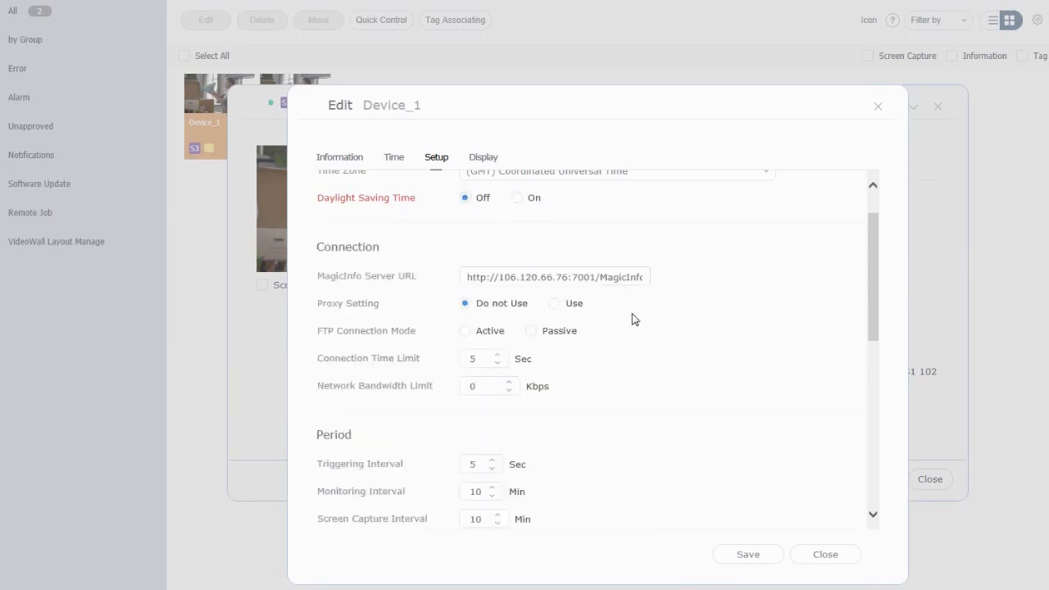
scroll(632, 318, "down", 1)
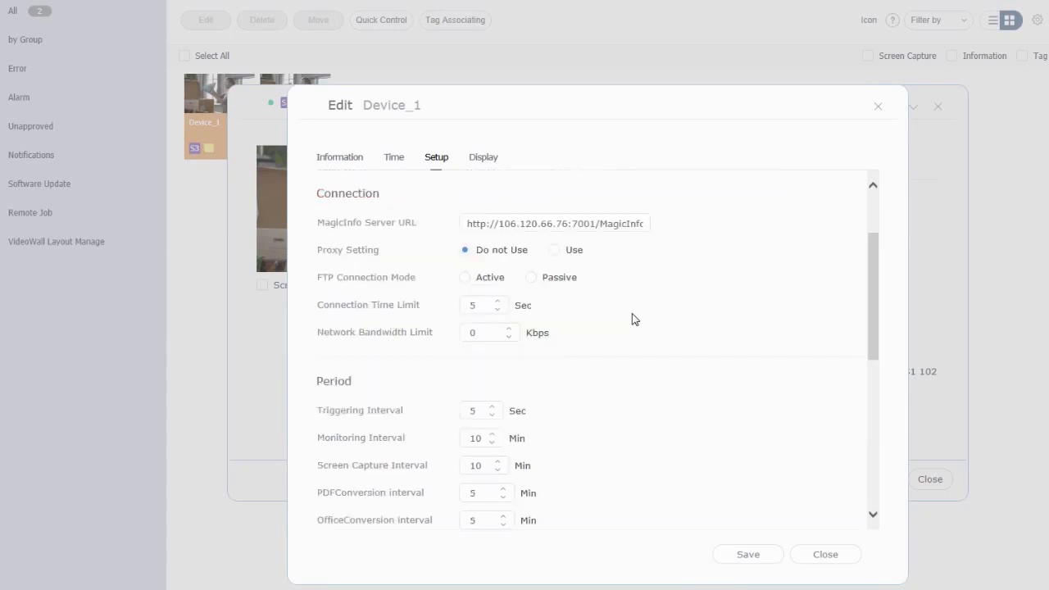
scroll(632, 318, "down", 4)
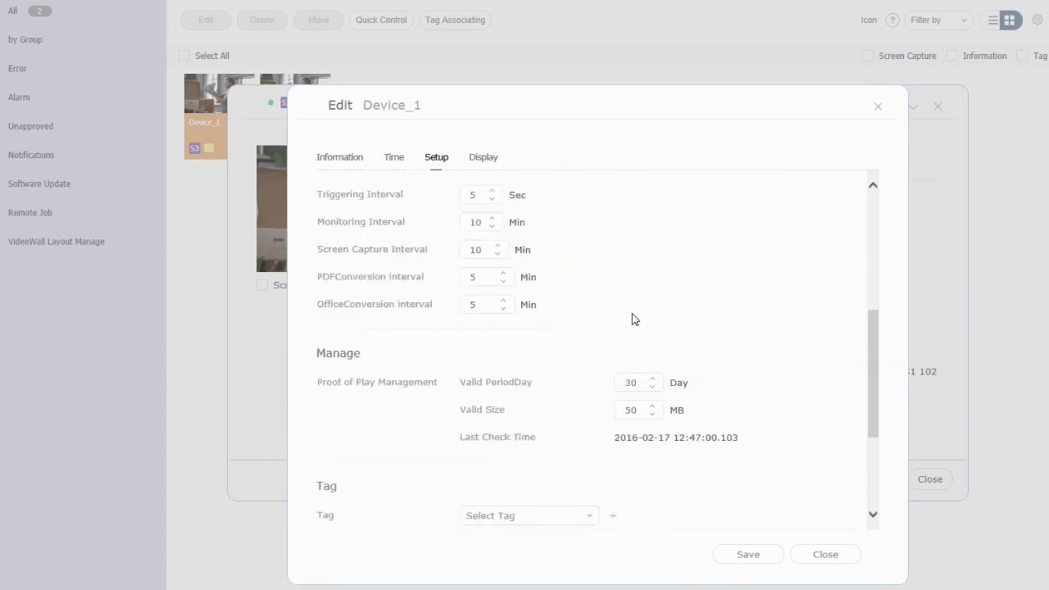
scroll(631, 319, "down", 3)
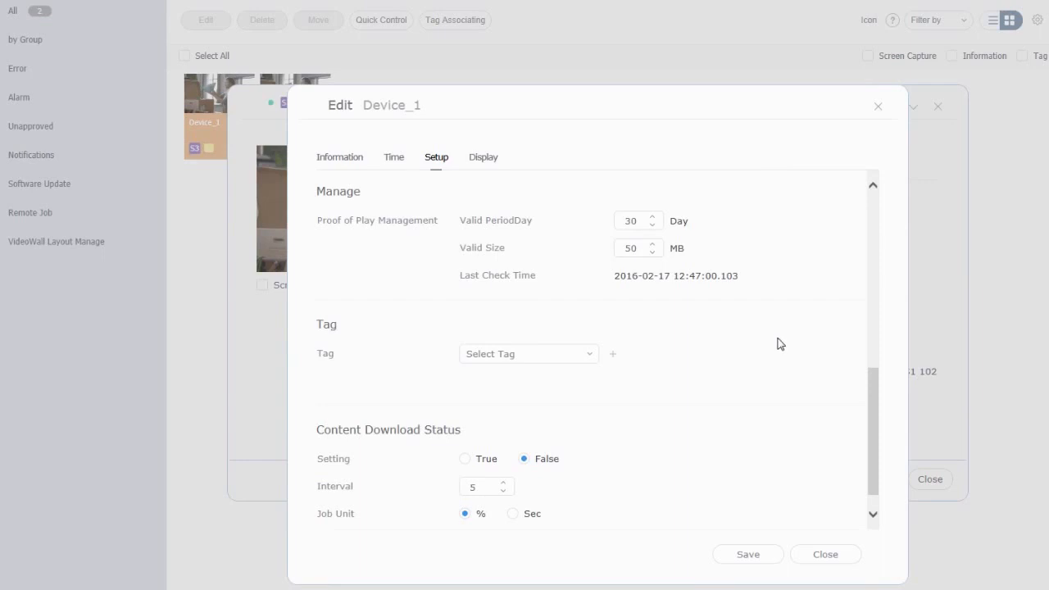
scroll(779, 343, "down", 1)
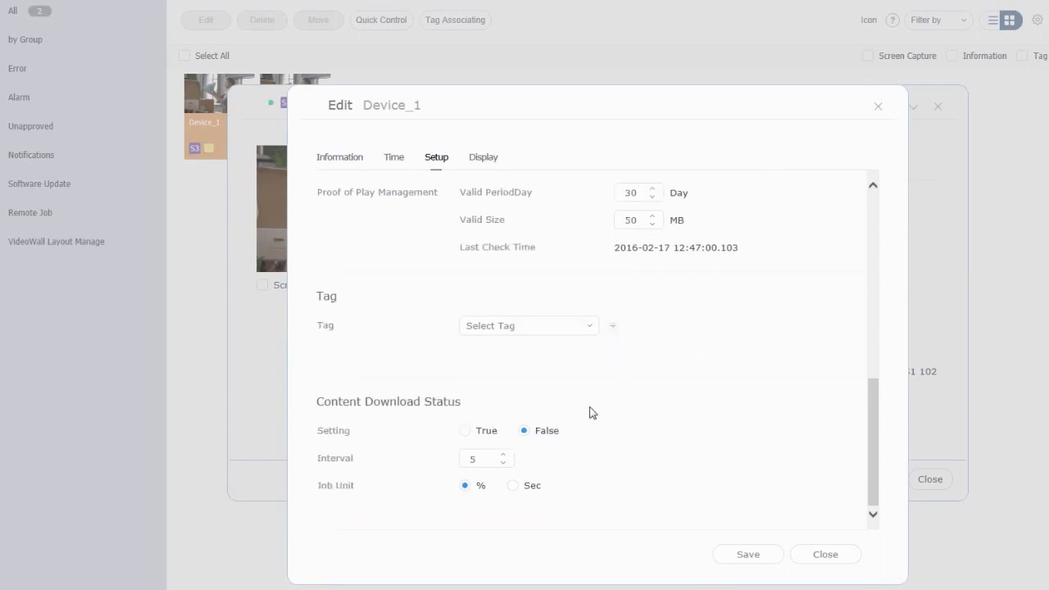
left_click(749, 559)
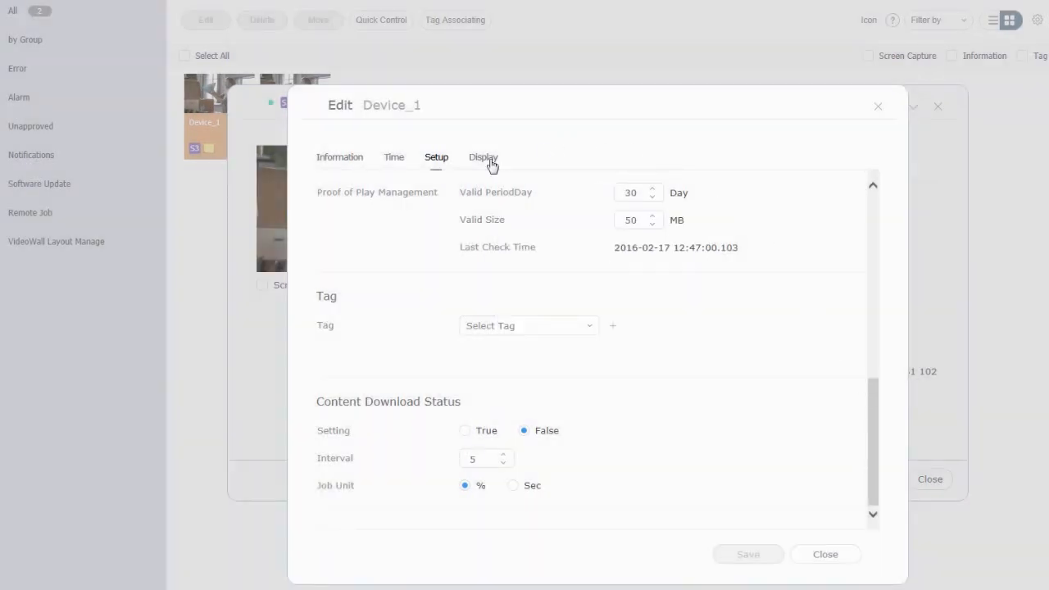
left_click(490, 163)
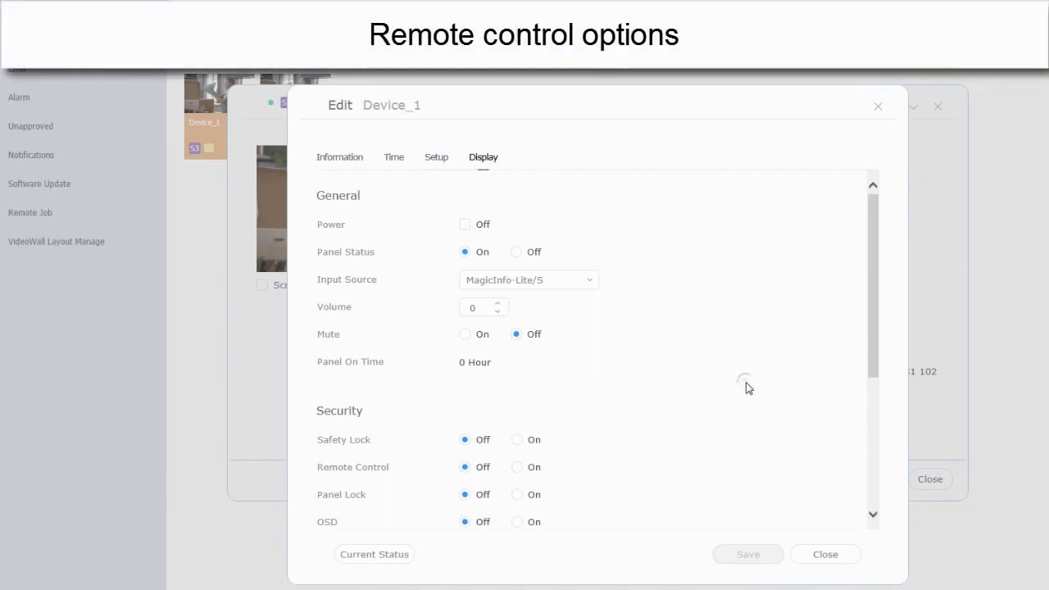
Set Device_1's display to Power Off, save it, and close the editor and details panel
left_click(462, 226)
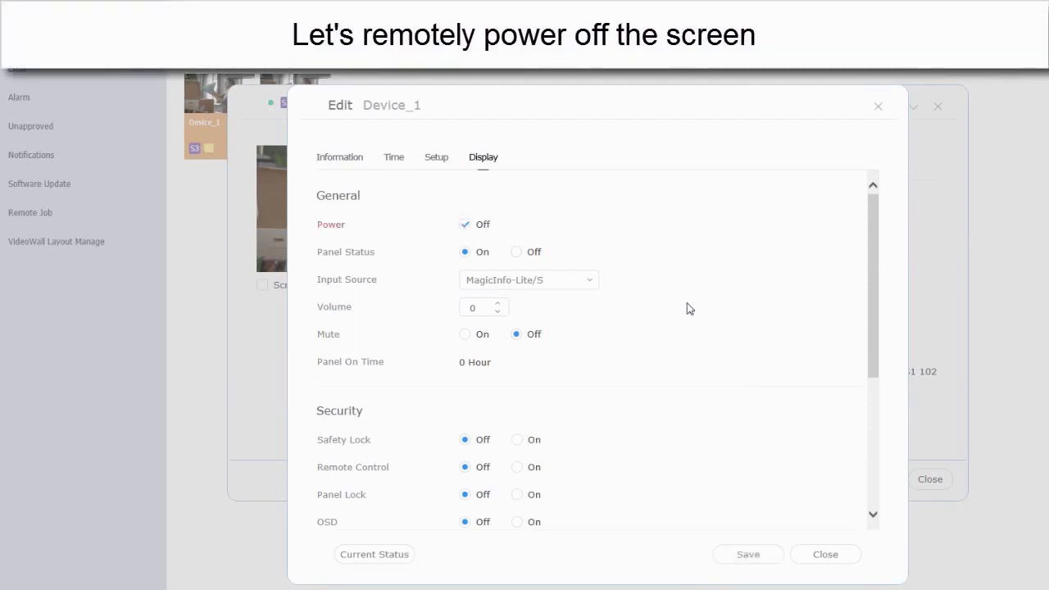
left_click(772, 557)
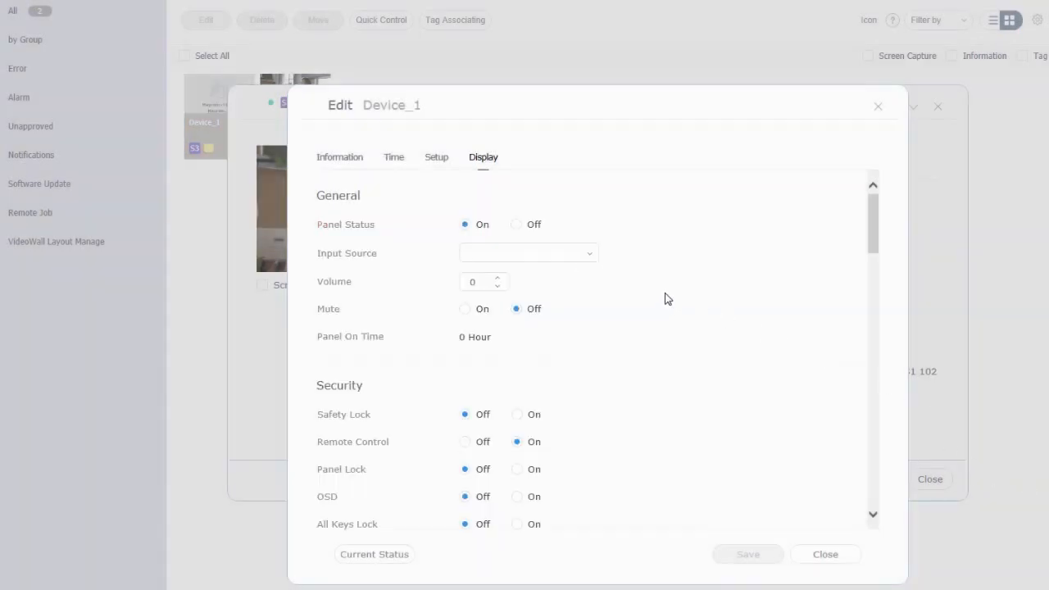
left_click(824, 554)
left_click(929, 478)
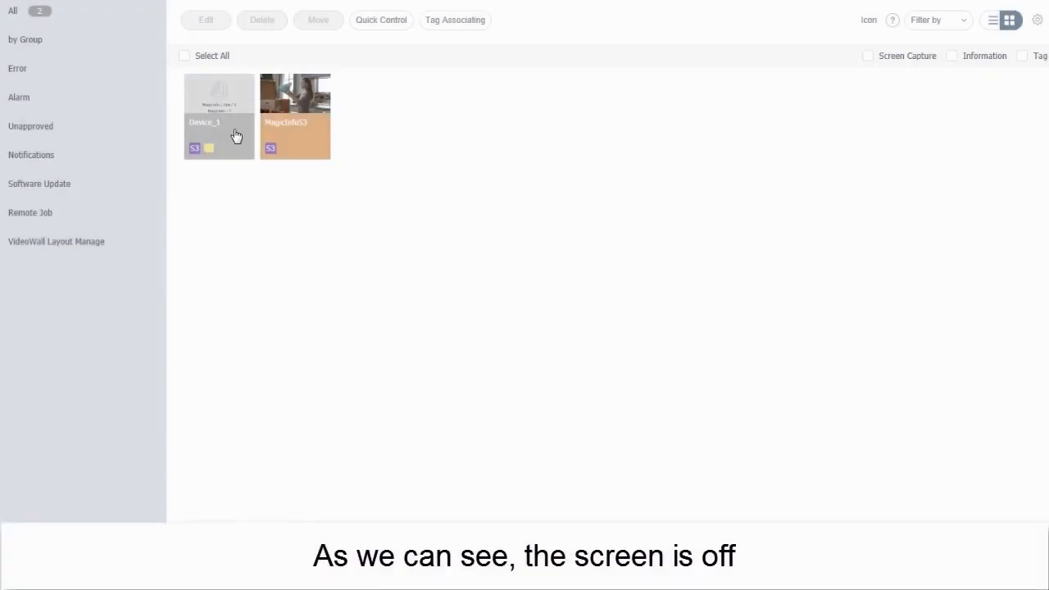
Open Device_1's details window and close it again
left_click(235, 135)
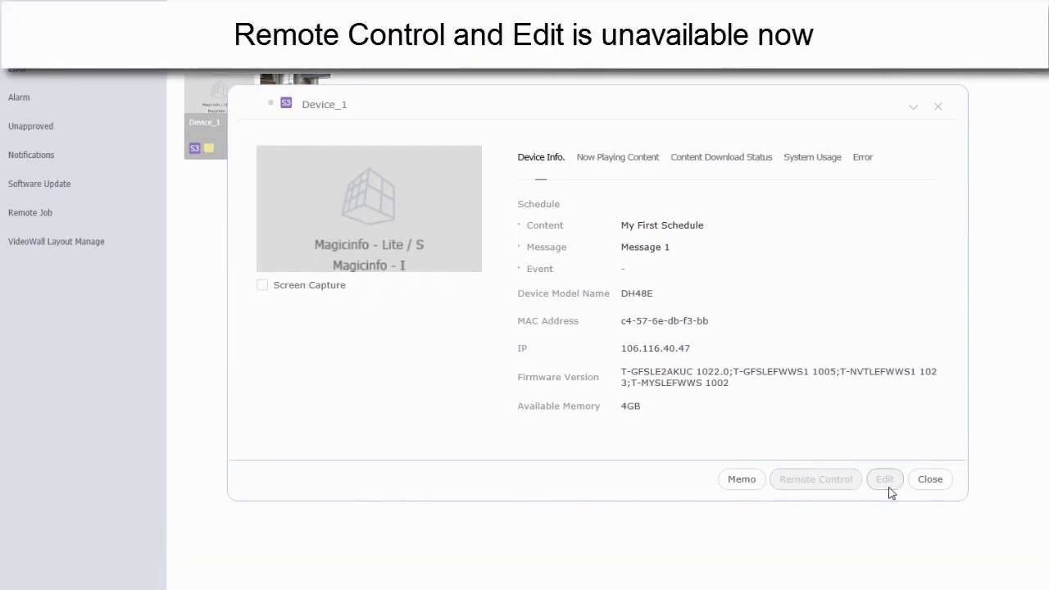
left_click(932, 487)
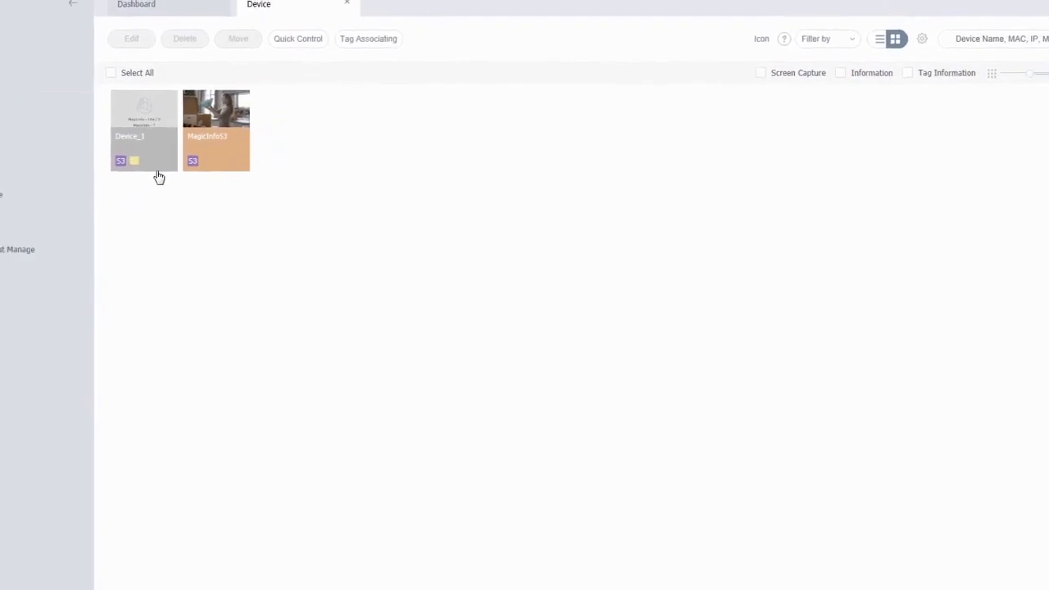
Turn Device_1's power on through Quick Control
left_click(143, 111)
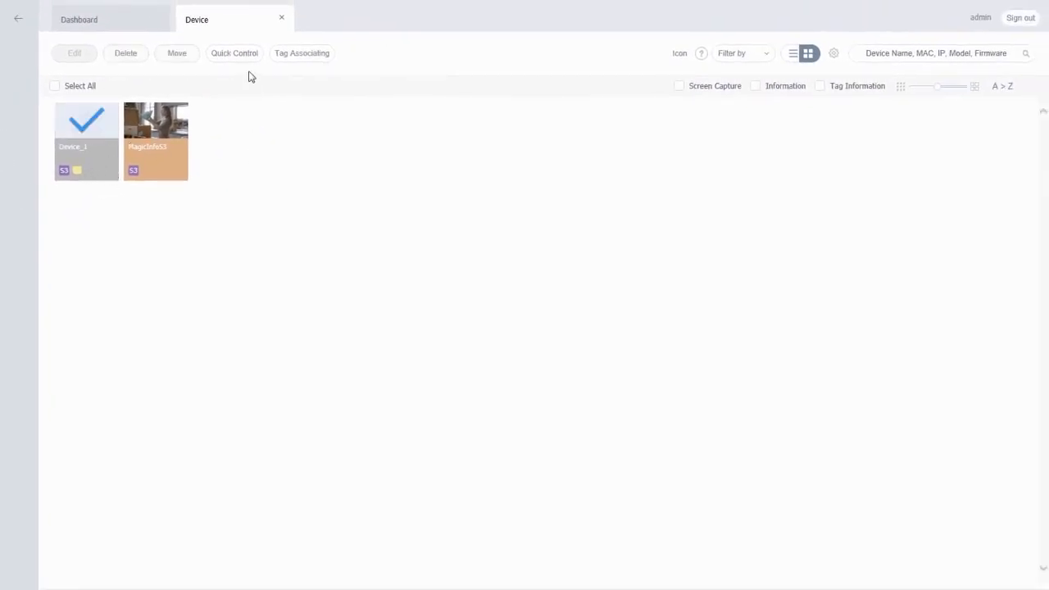
left_click(247, 59)
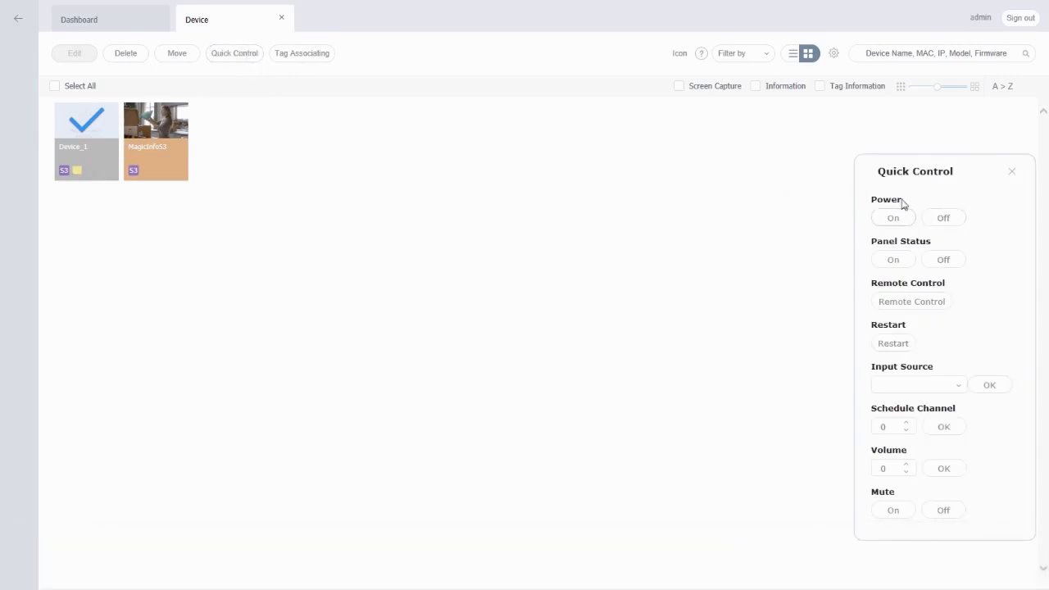
left_click_drag(906, 175, 281, 164)
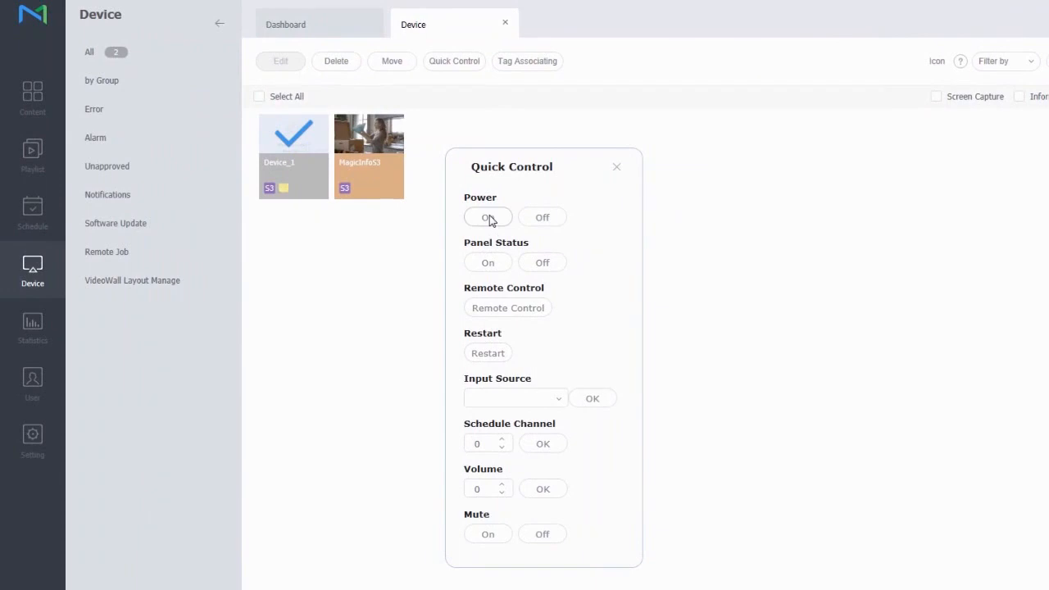
left_click(489, 218)
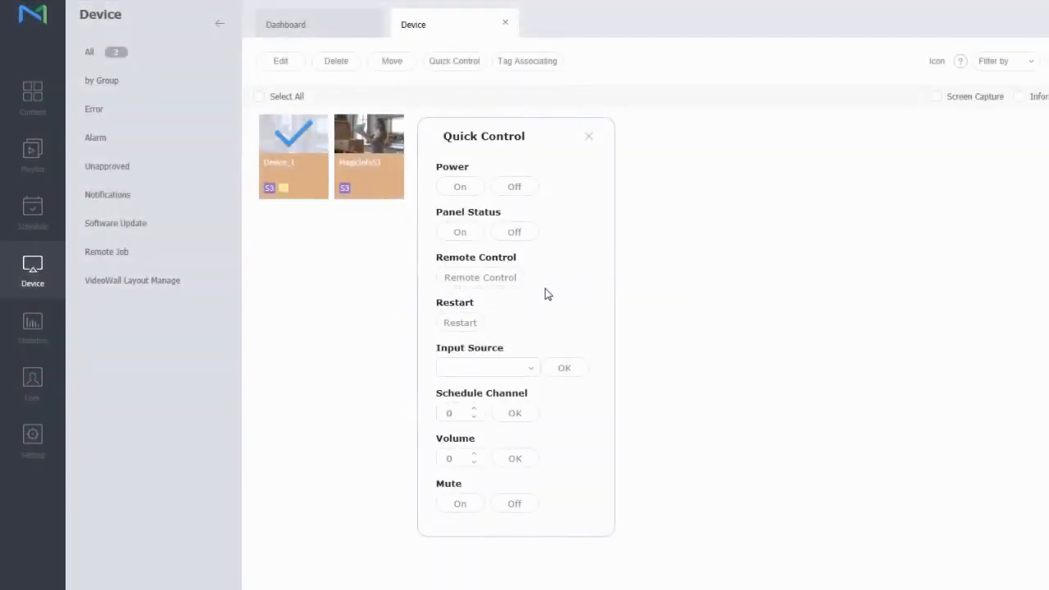
Switch Device_1's input source to PC
left_click(532, 374)
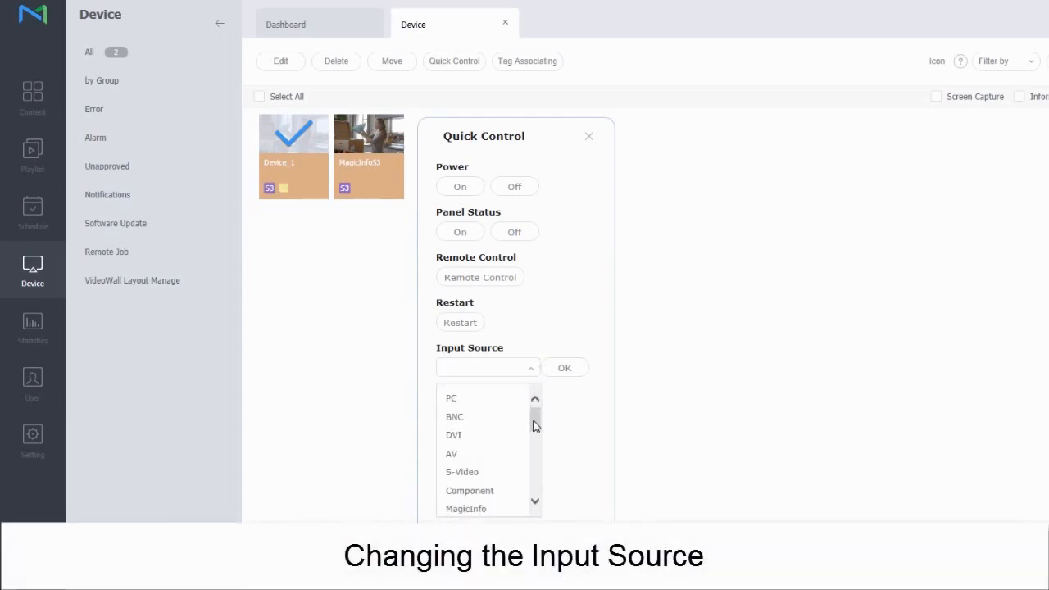
left_click(455, 403)
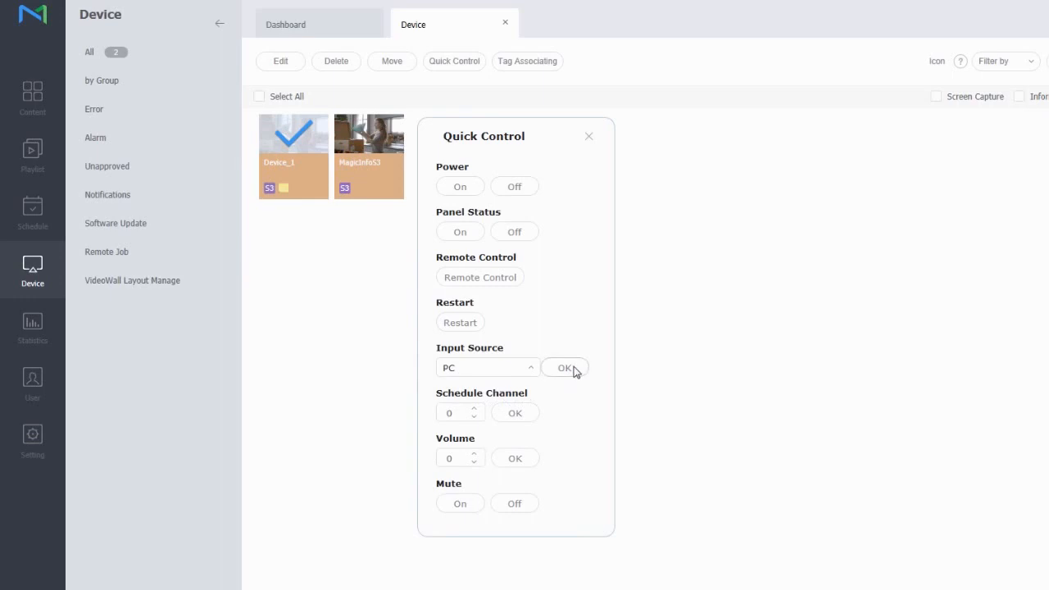
left_click(323, 164)
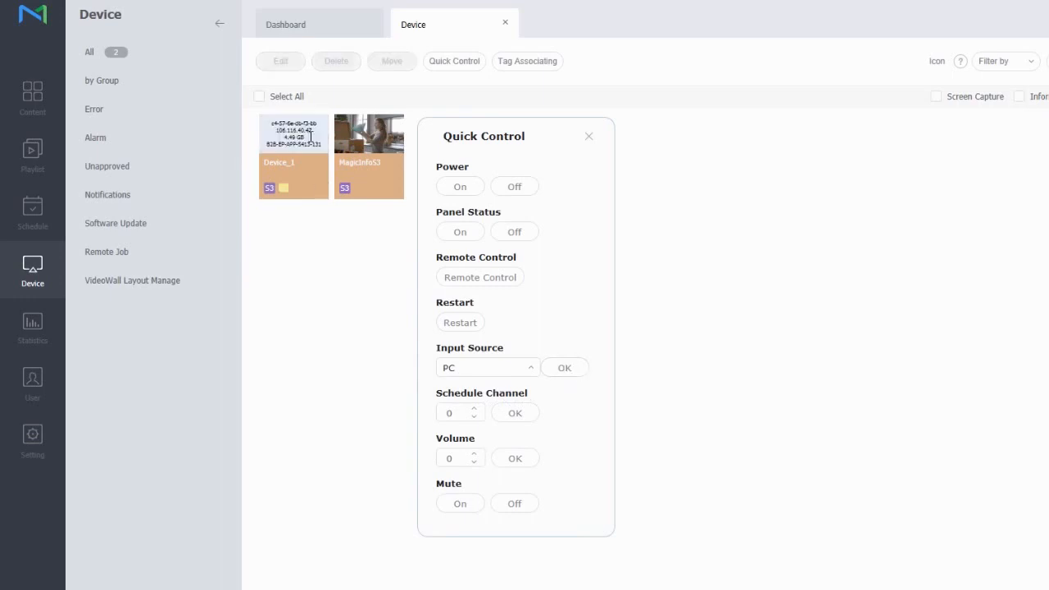
left_click(293, 163)
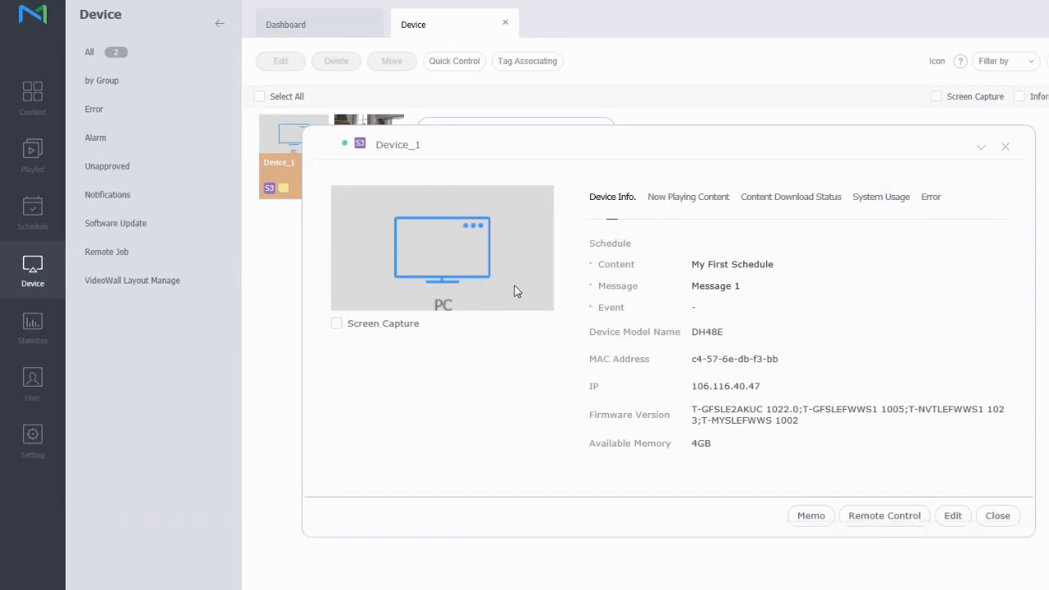
left_click(657, 201)
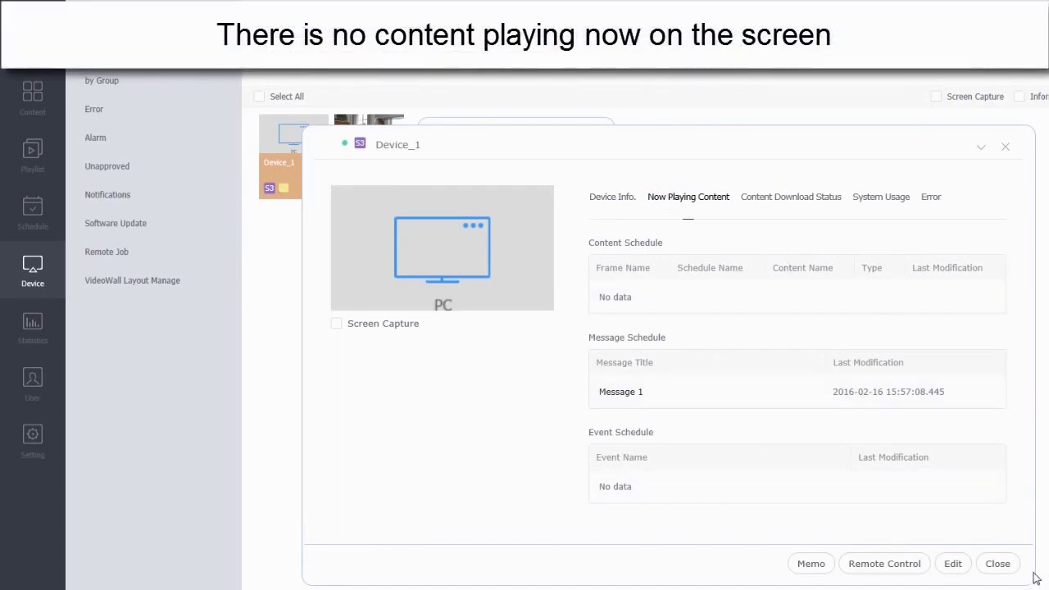
left_click(1004, 565)
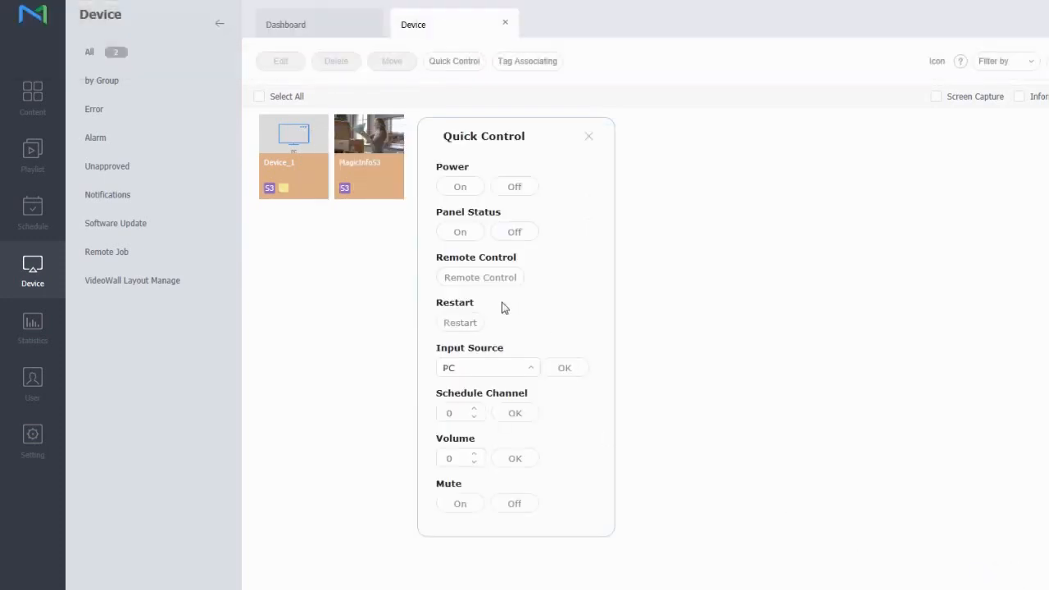
Switch Device_1's input source back to MagicInfo-Lite/S
left_click(489, 370)
scroll(505, 470, "down", 2)
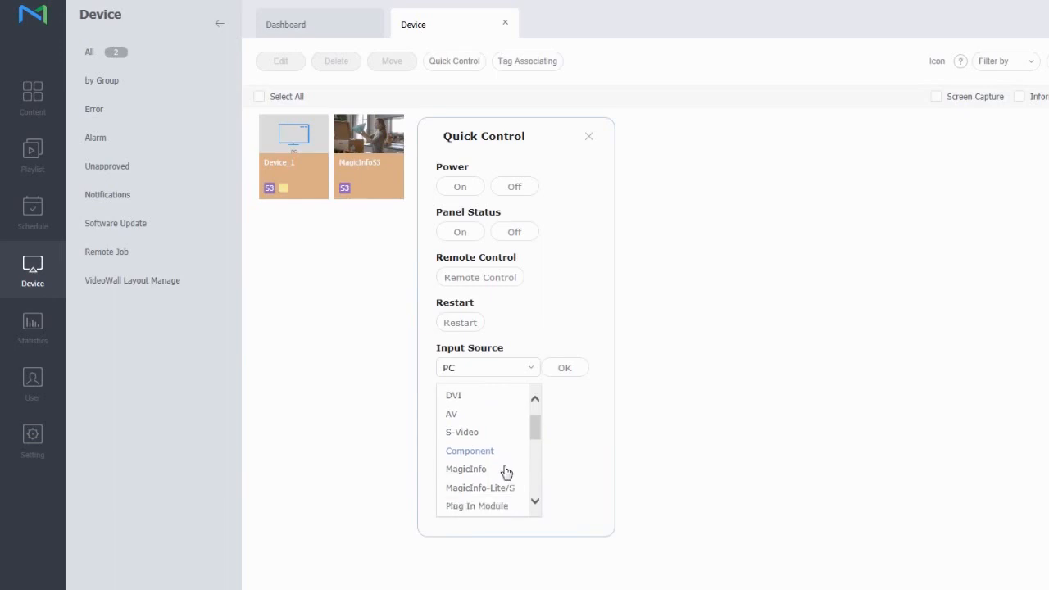
left_click(521, 490)
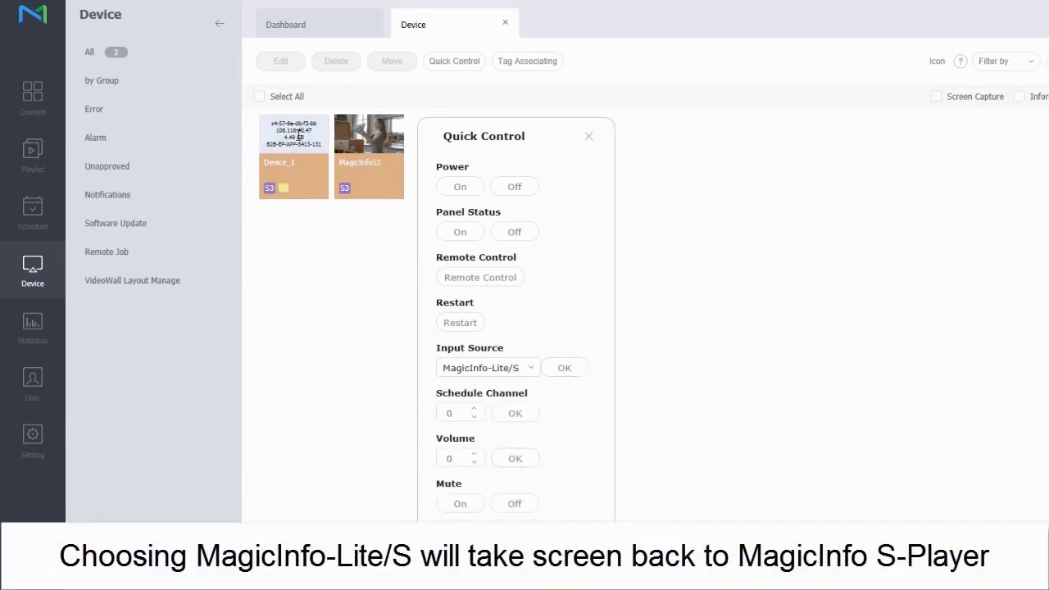
left_click(564, 371)
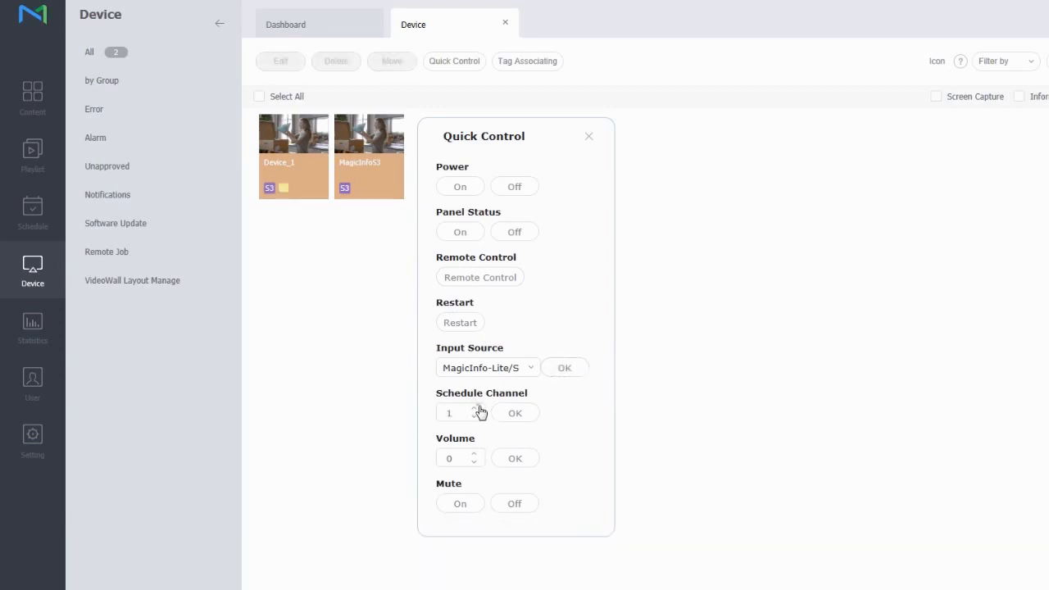
Raise Device_1's schedule channel to 2 and apply it, then reopen its details
left_click(478, 407)
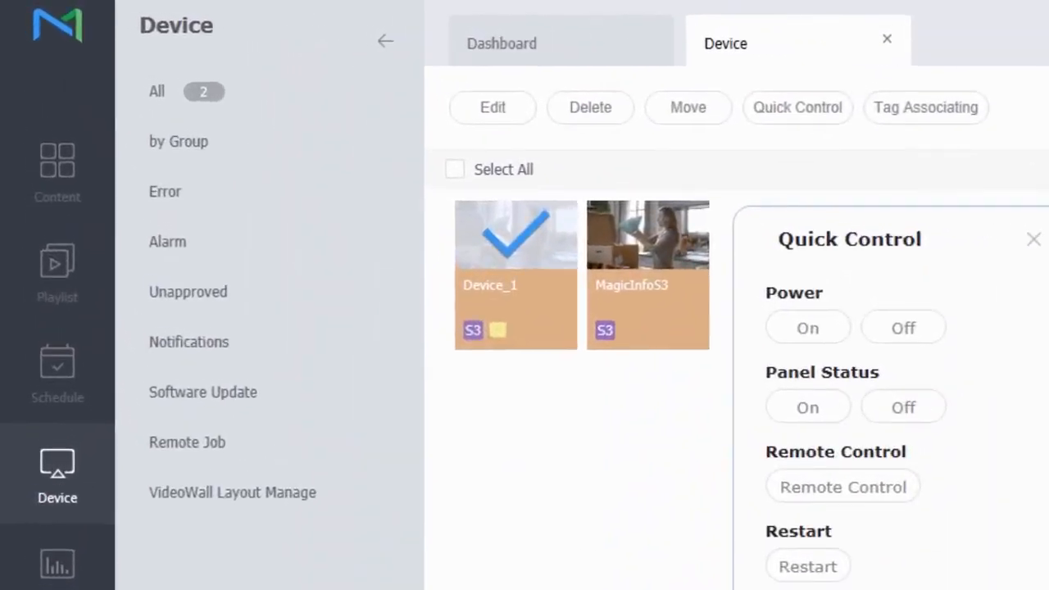
left_click(553, 273)
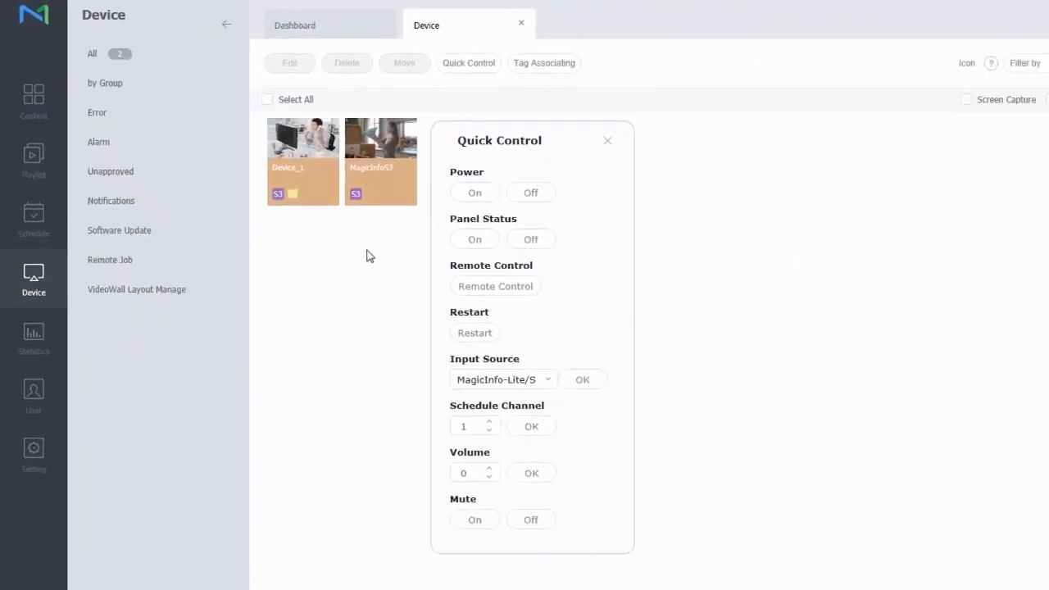
left_click(320, 180)
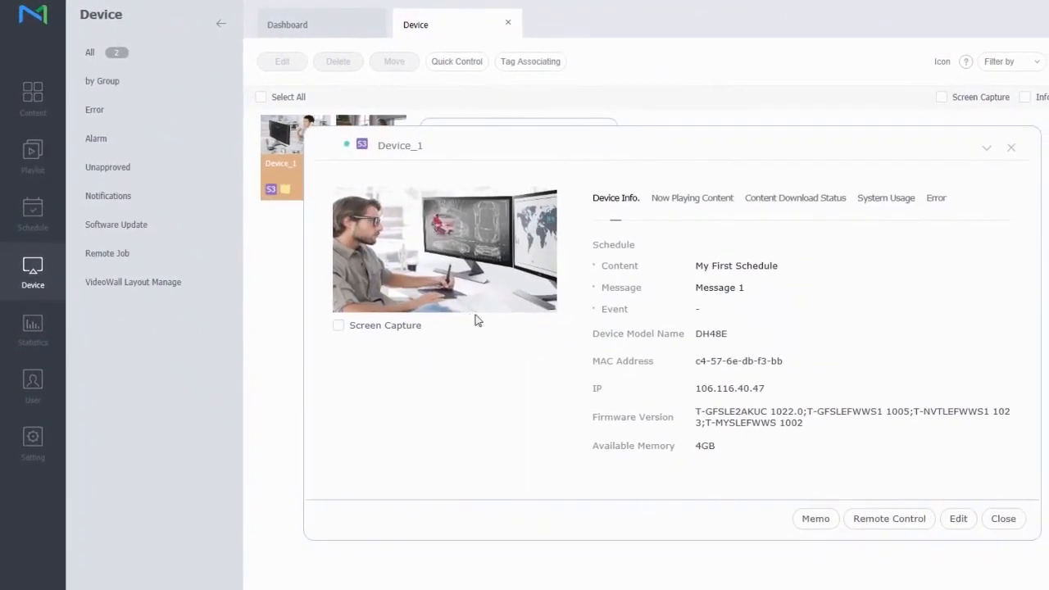
left_click(1011, 147)
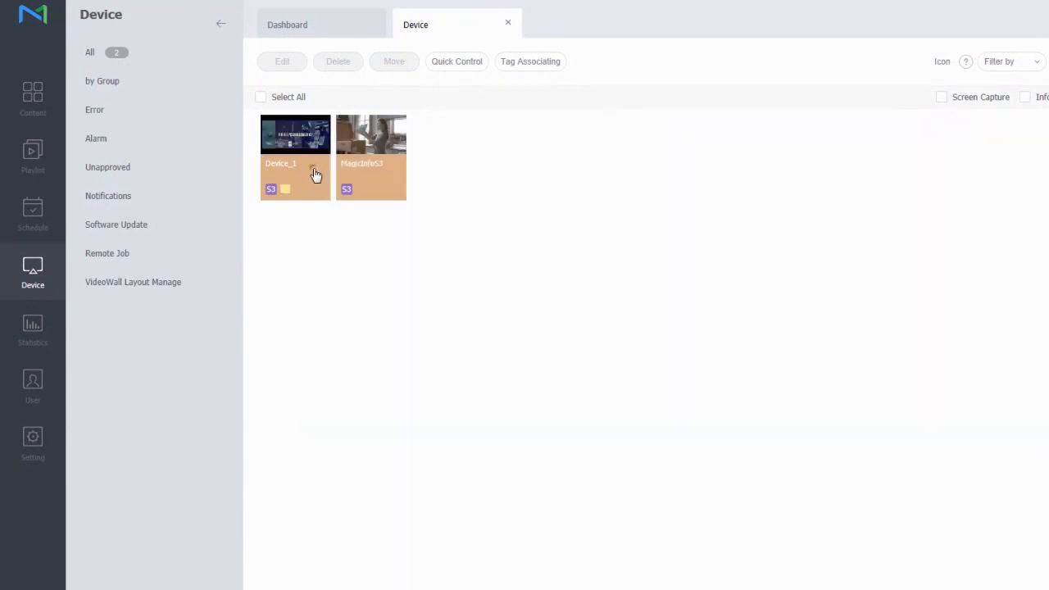
left_click(315, 175)
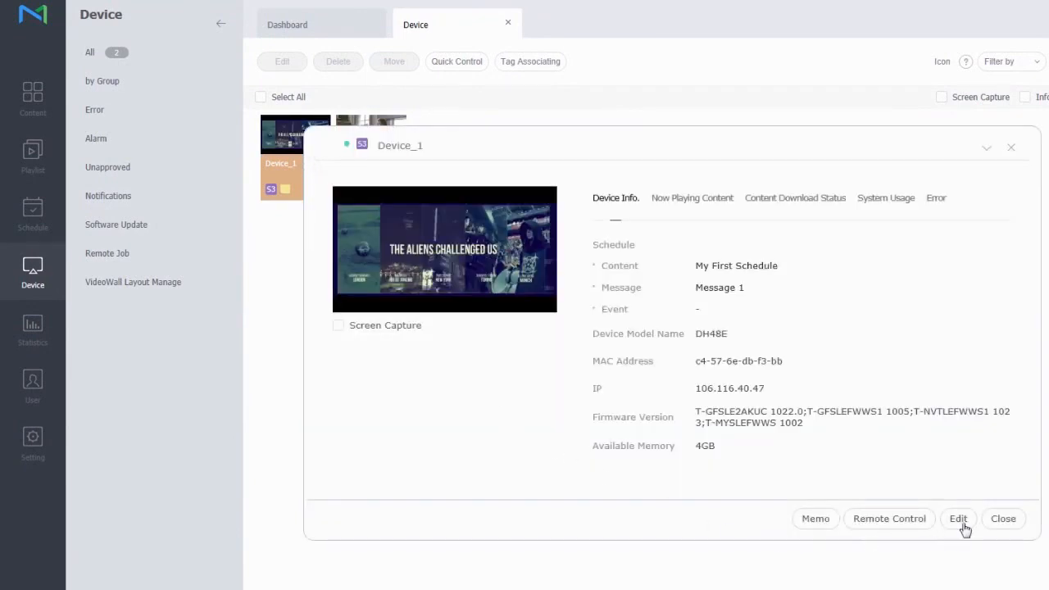
left_click(962, 526)
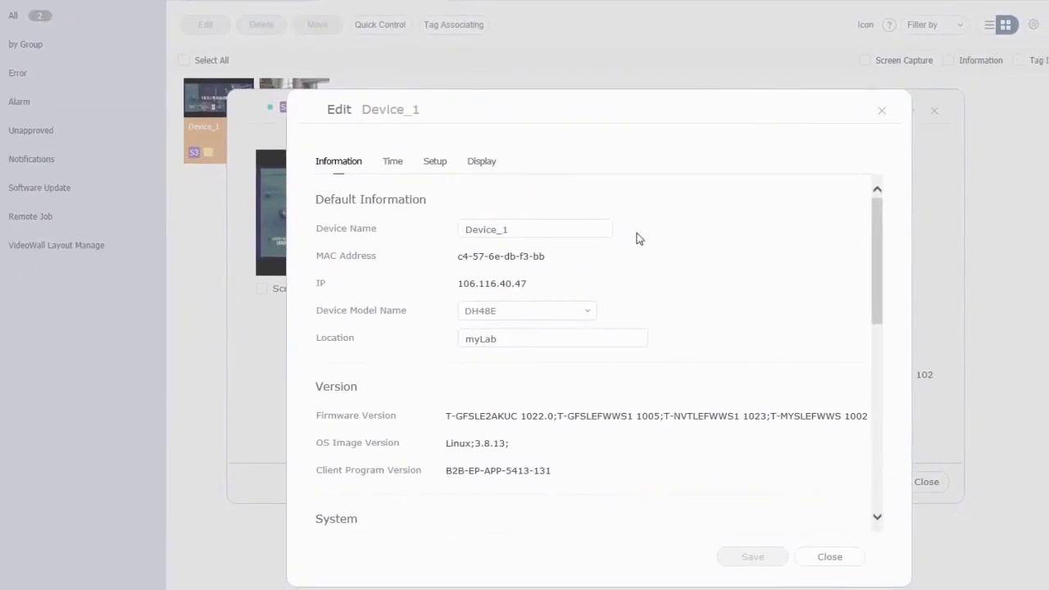
left_click(480, 162)
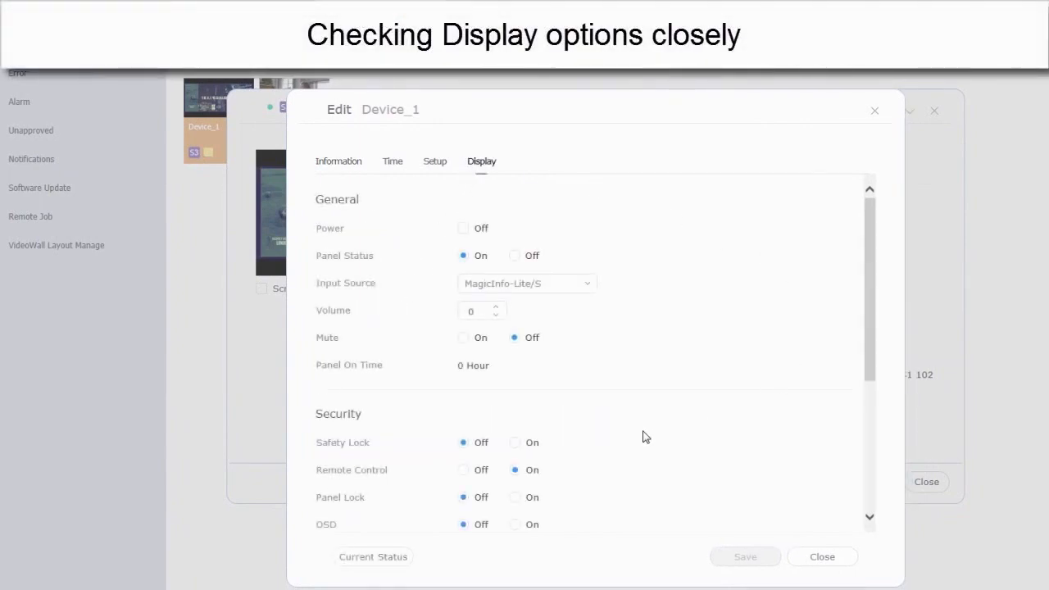
scroll(643, 436, "down", 5)
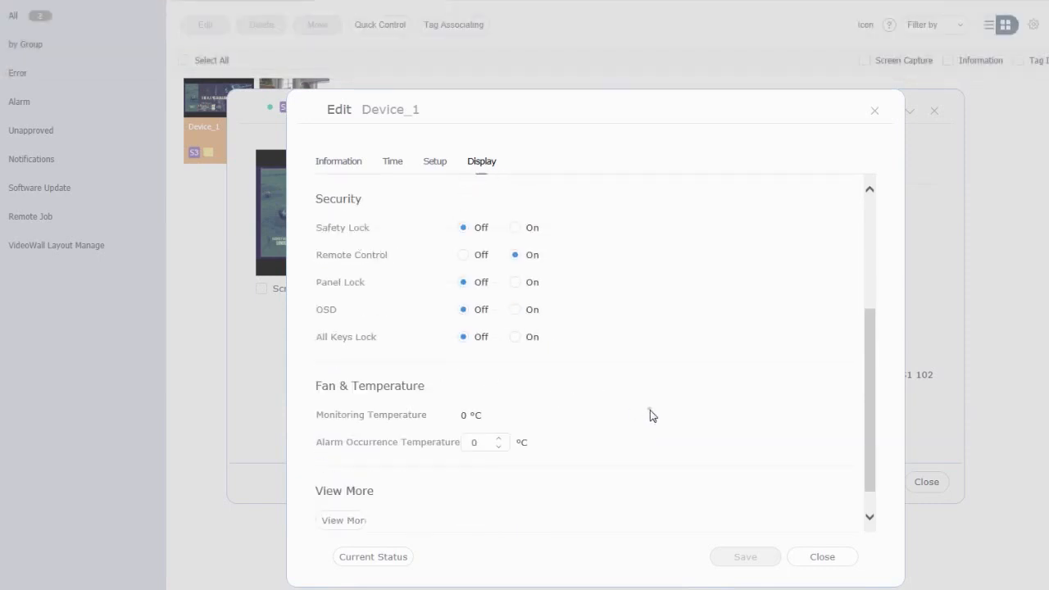
scroll(649, 409, "down", 1)
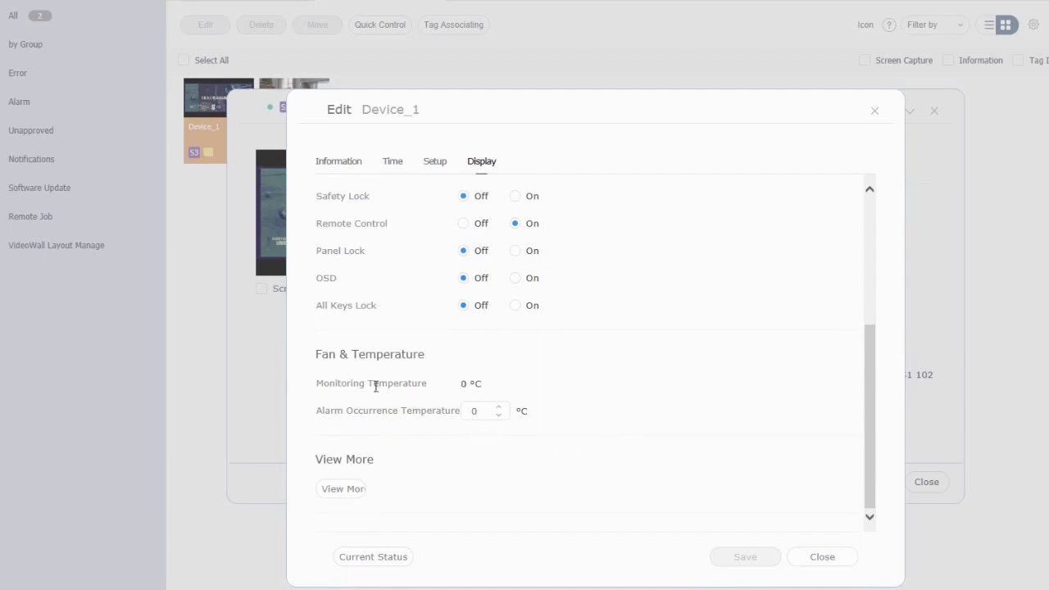
left_click(344, 492)
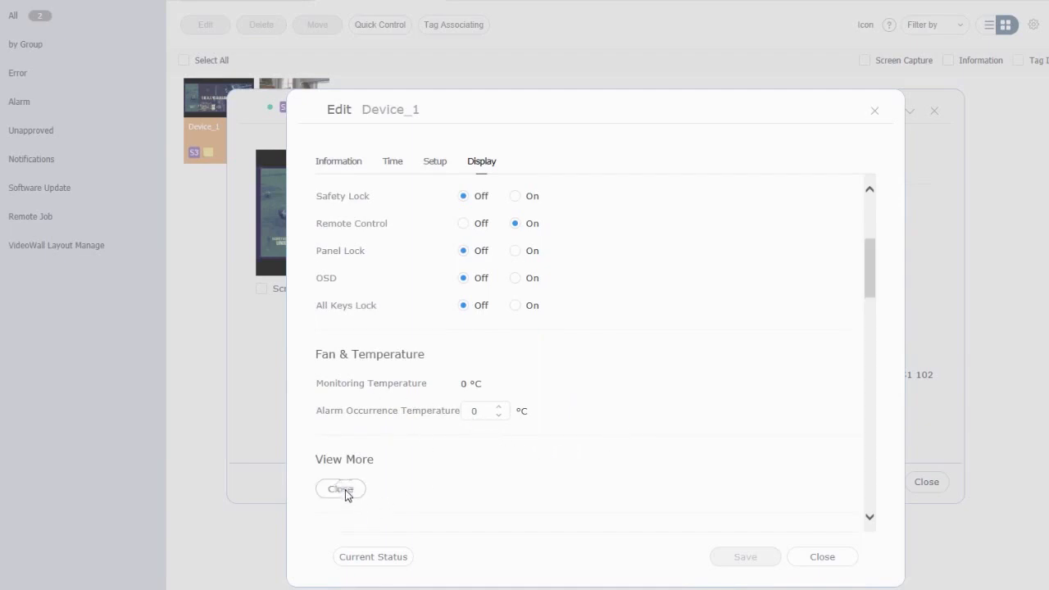
scroll(461, 489, "down", 5)
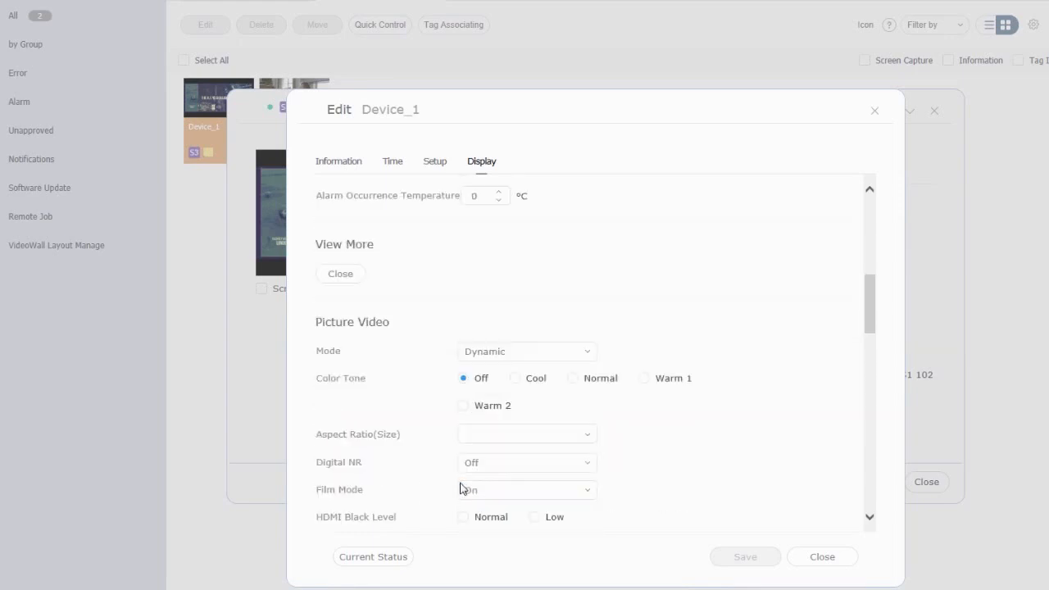
scroll(462, 489, "down", 10)
left_click(821, 556)
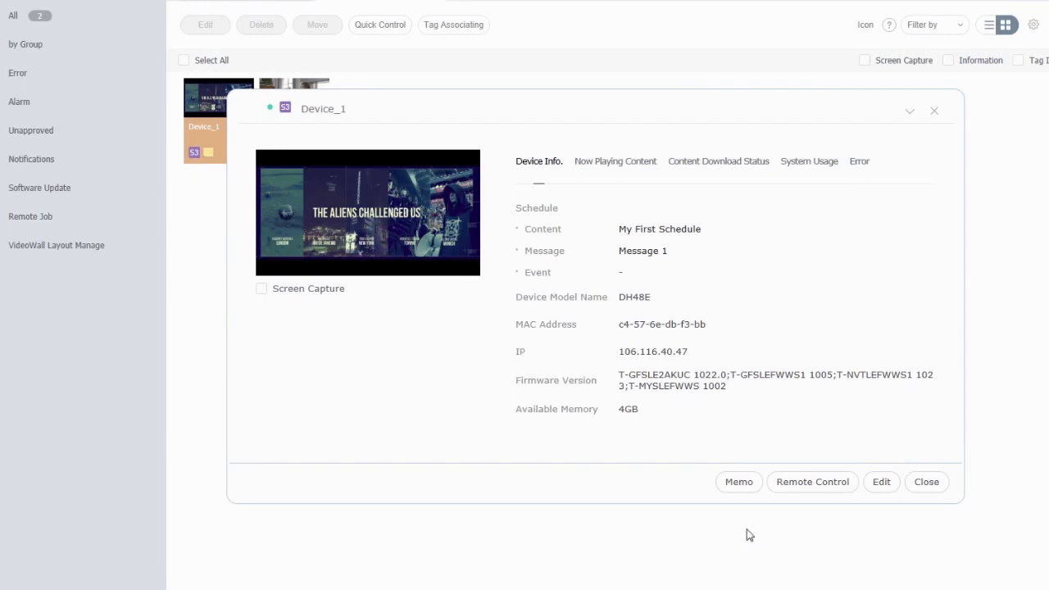
Close Device_1's details, cancel the device deletion, and deselect AAA_DH48E
left_click(926, 481)
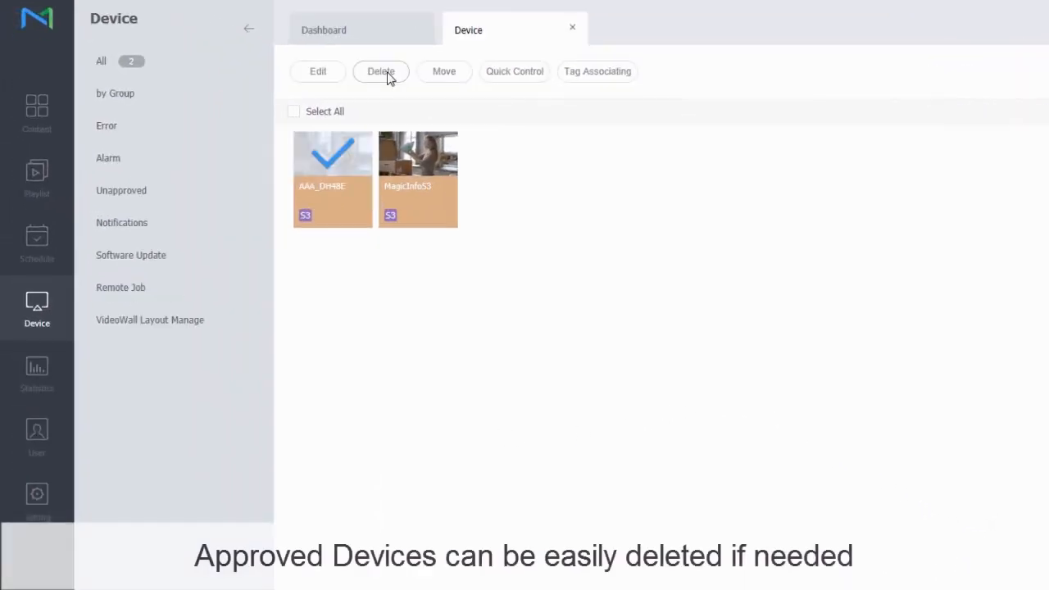
left_click(384, 73)
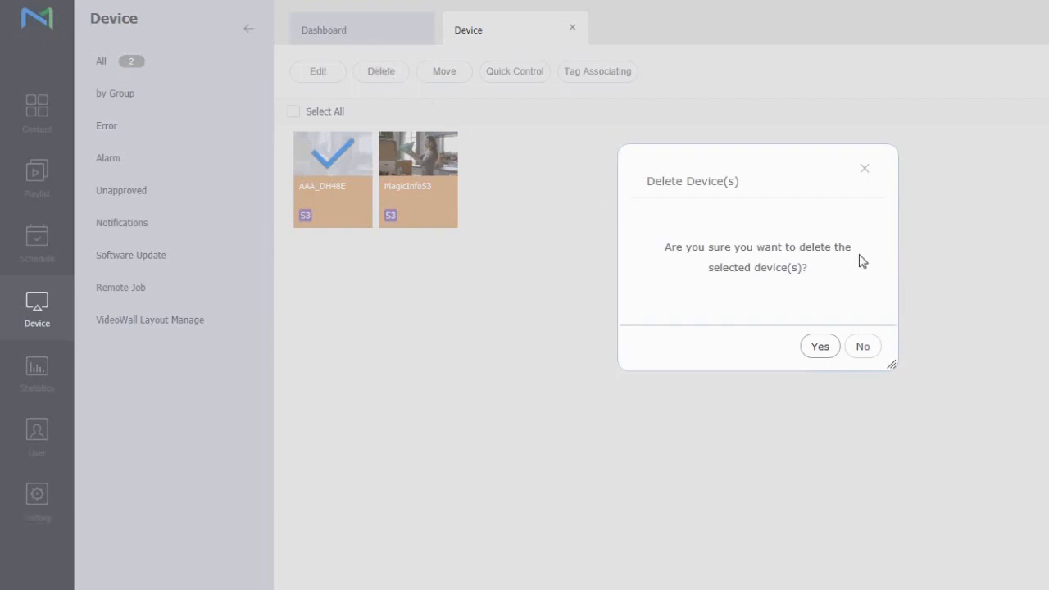
left_click(864, 347)
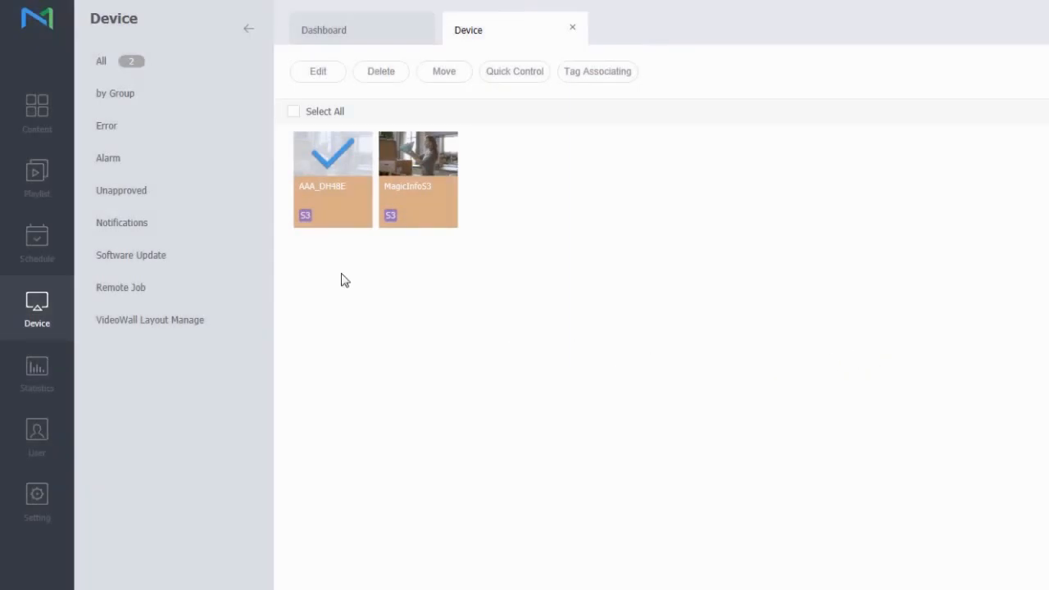
left_click(341, 160)
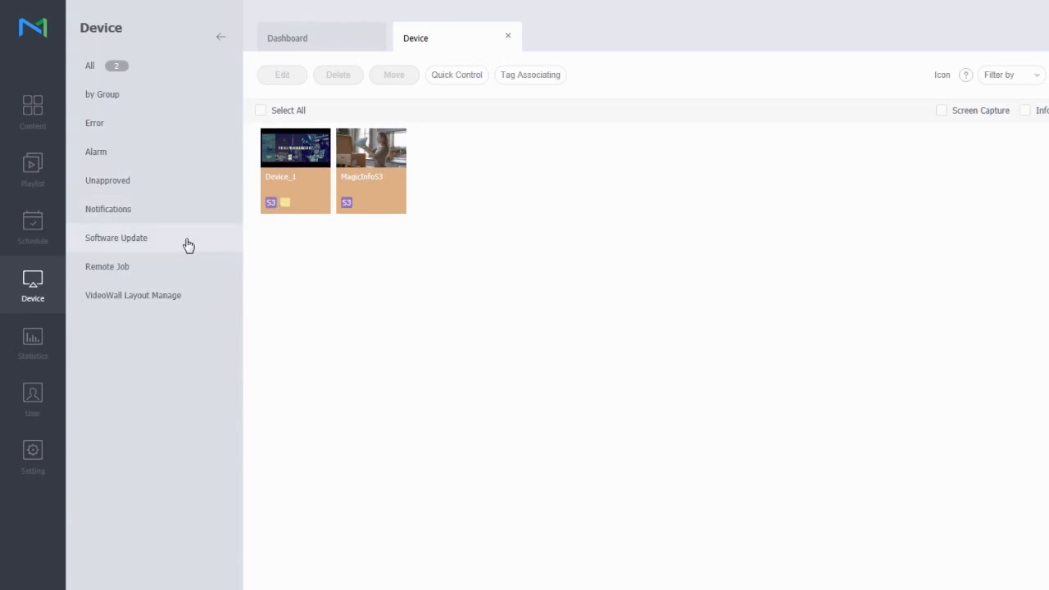
Review the No Time Zone, Insufficient Capacity and Schedule Not Published notification lists
left_click(198, 216)
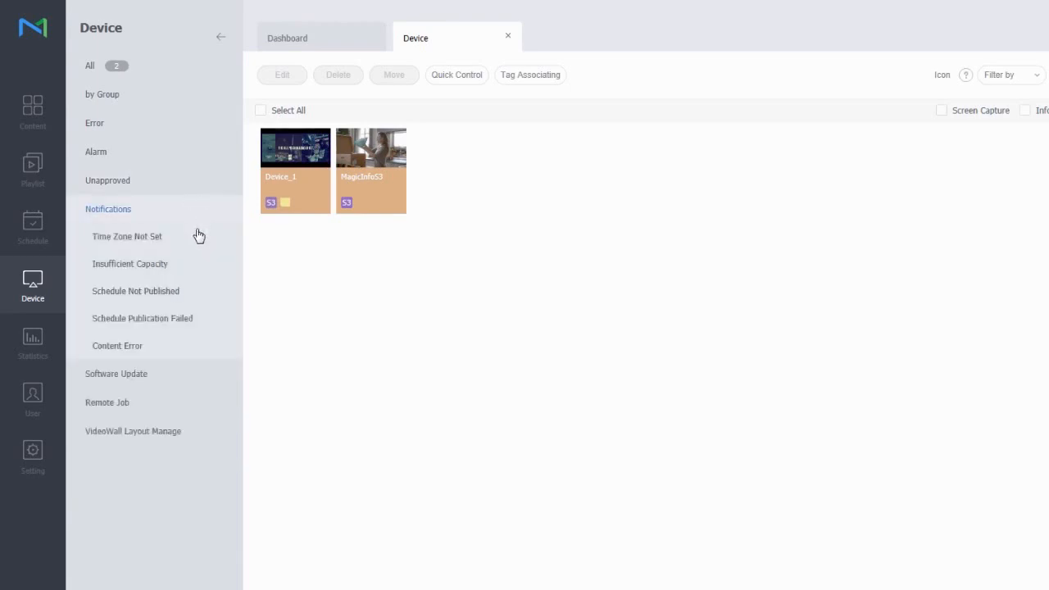
left_click(186, 241)
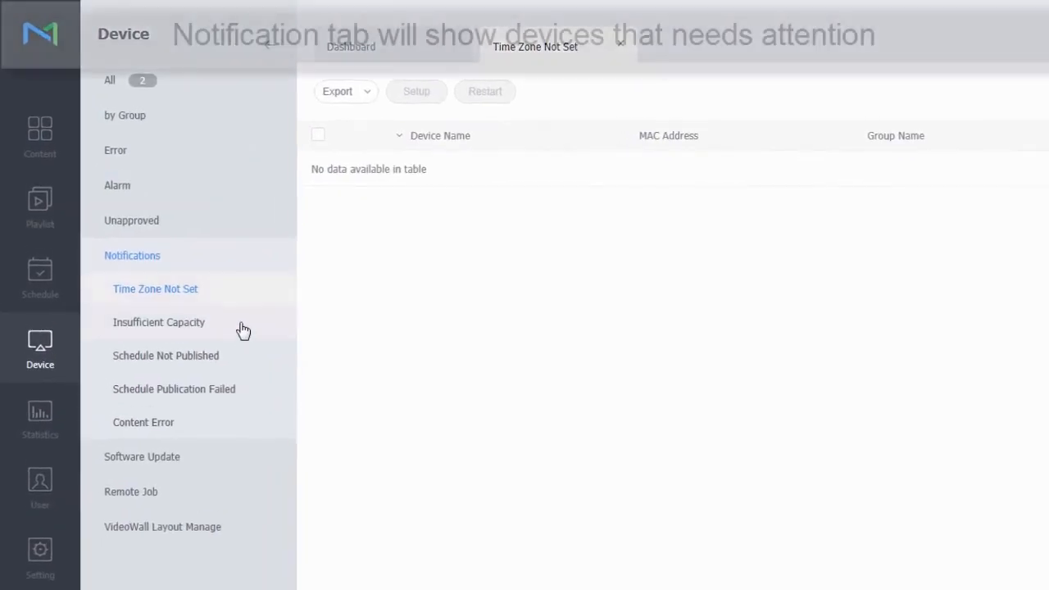
left_click(211, 294)
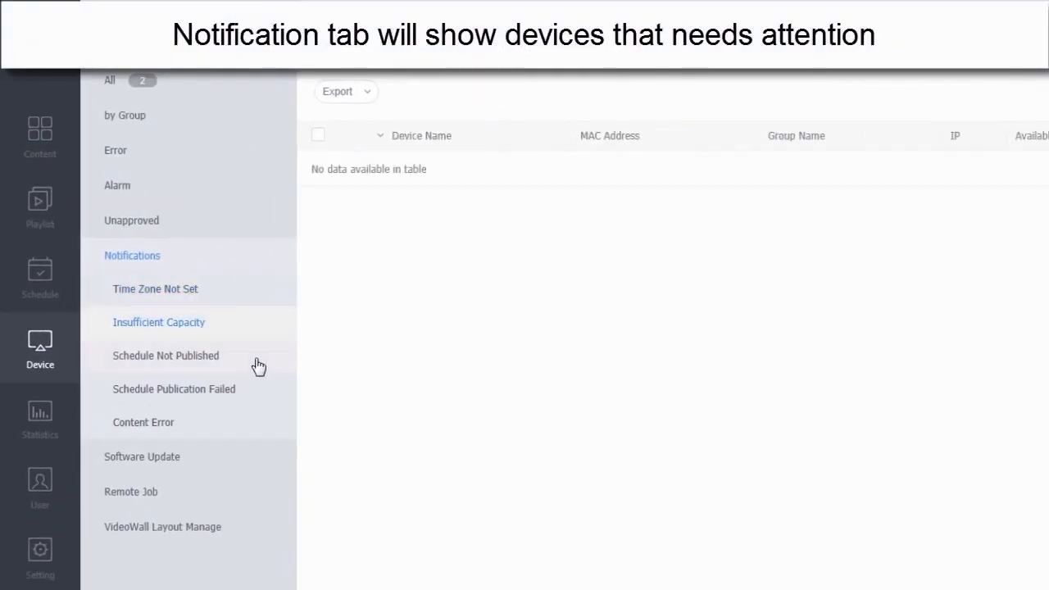
left_click(256, 365)
Check the publish-failed and Content Error lists, then open Software Update's Register & Publish page
left_click(279, 388)
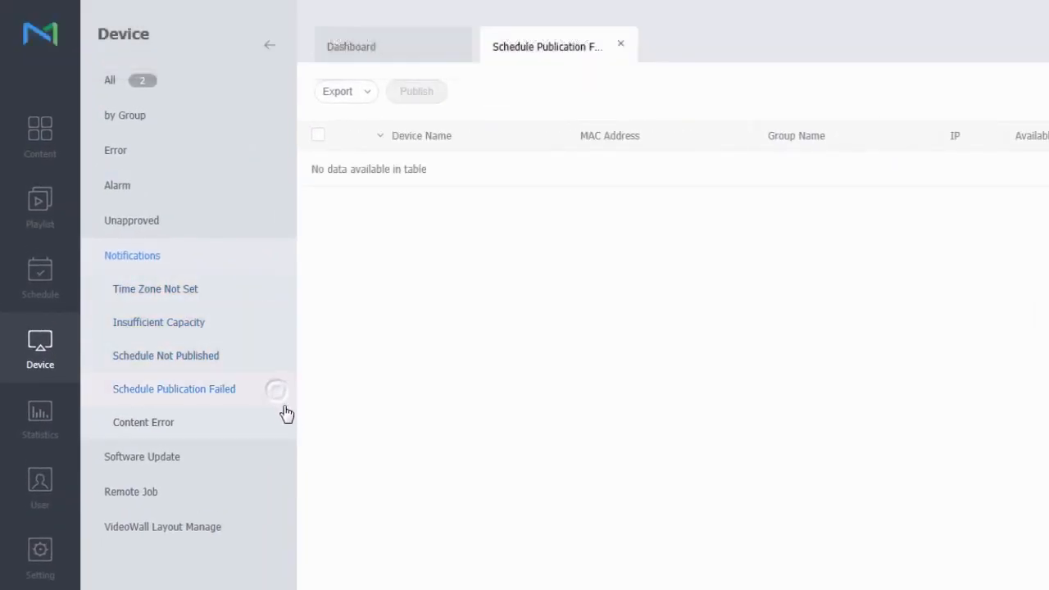
left_click(271, 431)
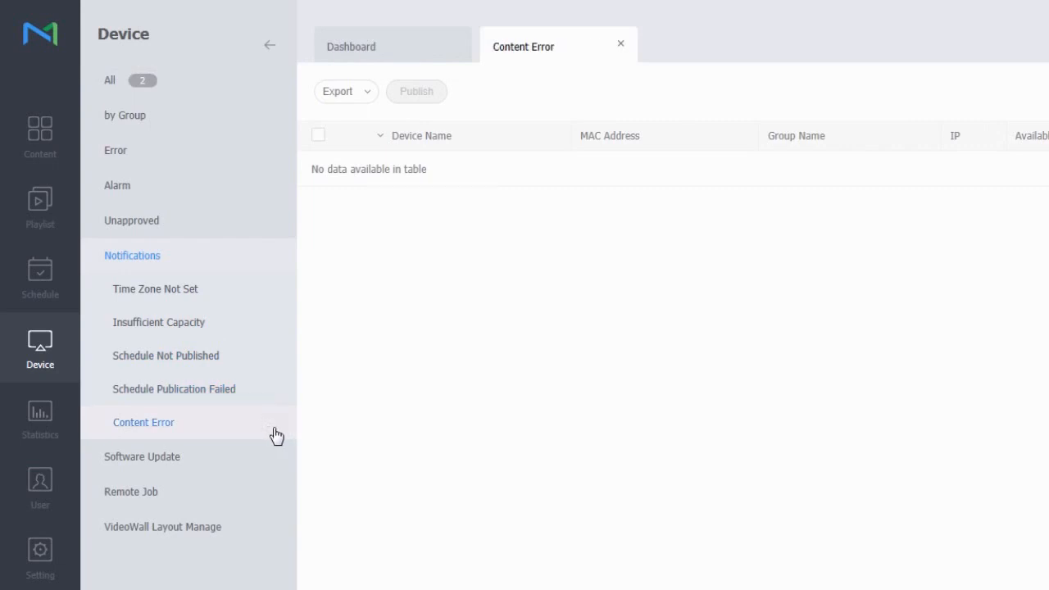
left_click(232, 462)
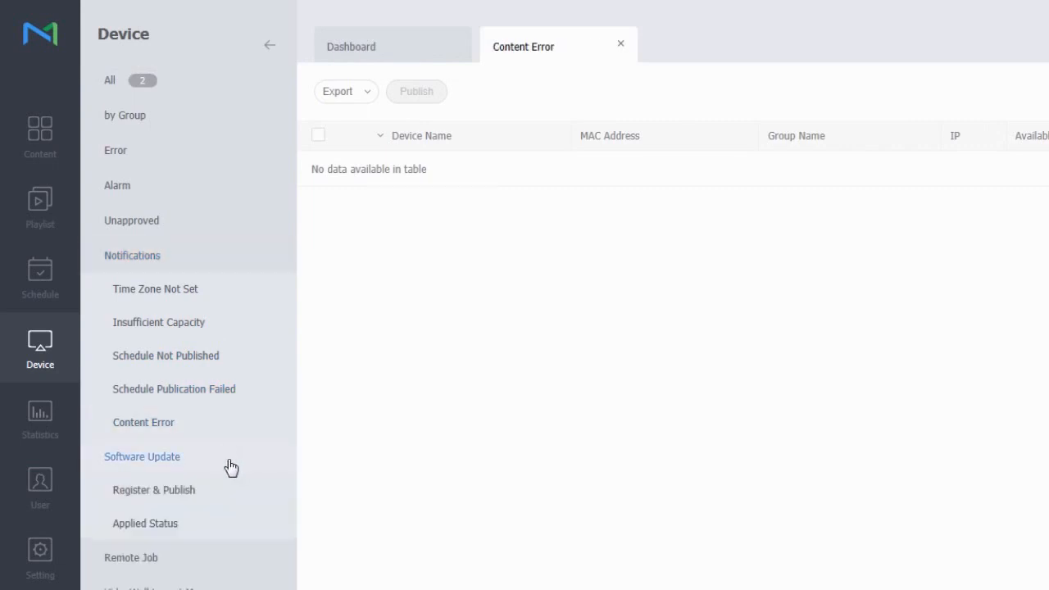
left_click(232, 492)
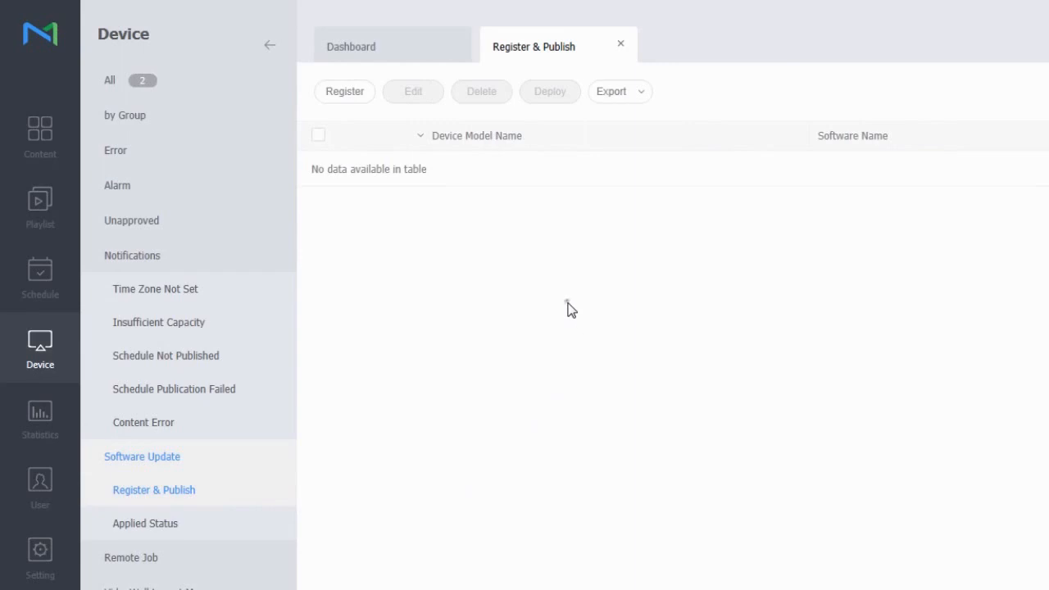
Start a firmware registration for device type SPLAYER, model DB48E, named 'Firmware for DBE'
left_click(353, 93)
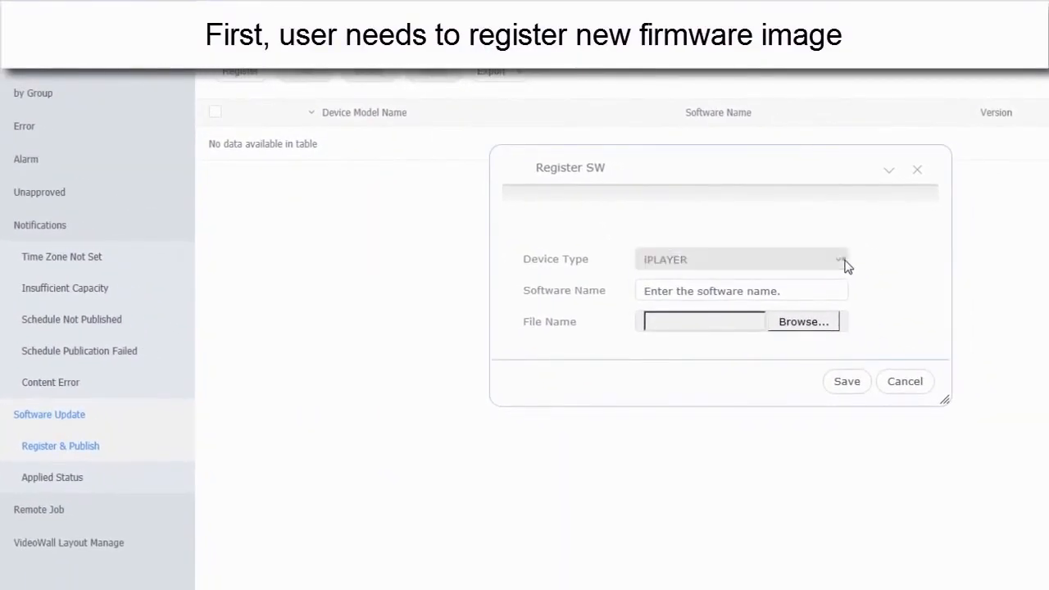
left_click(881, 271)
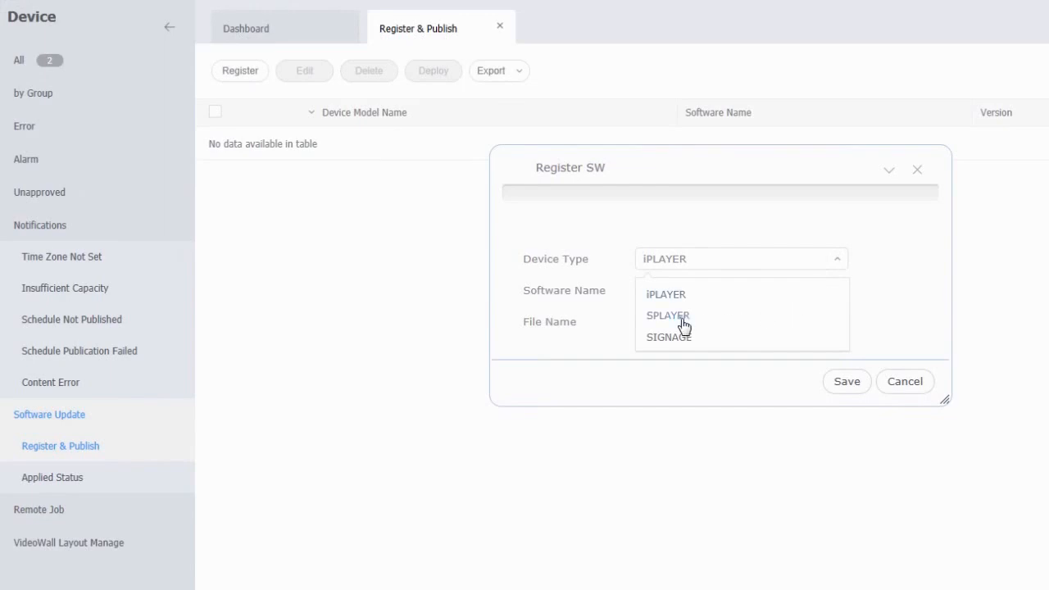
left_click(683, 316)
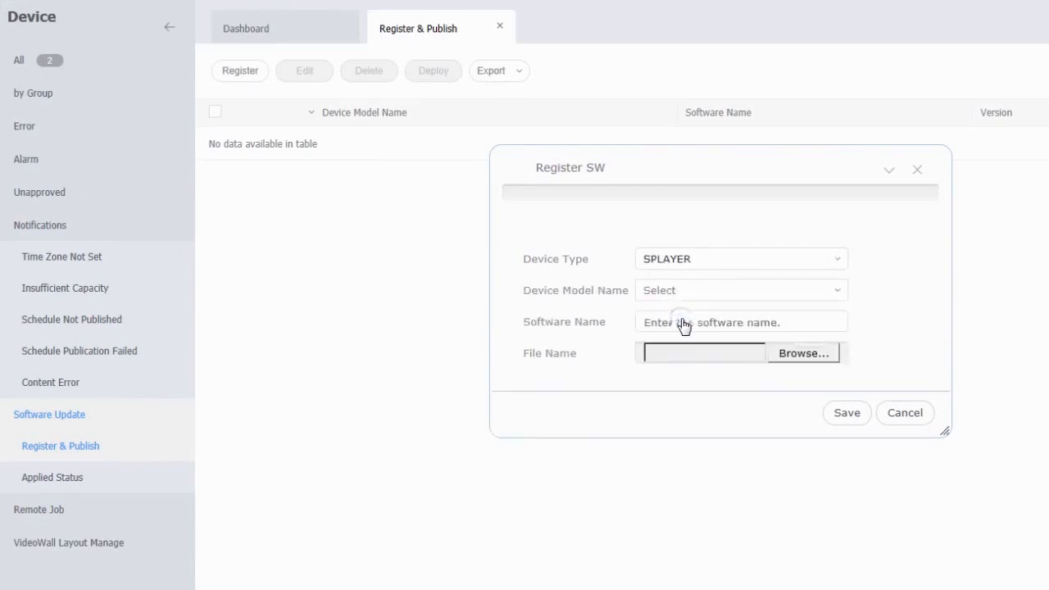
left_click(837, 292)
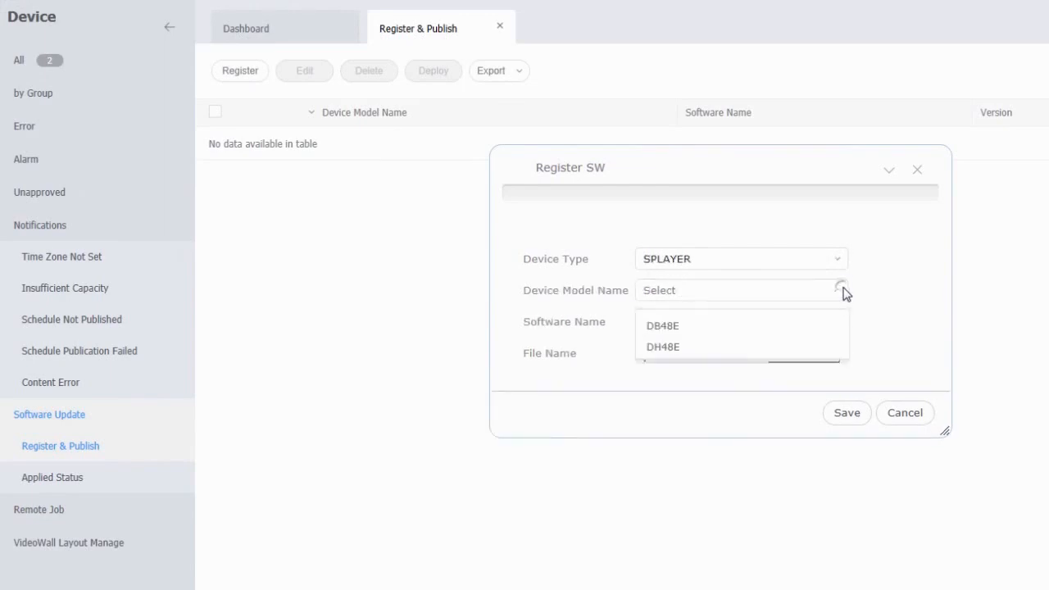
left_click(671, 332)
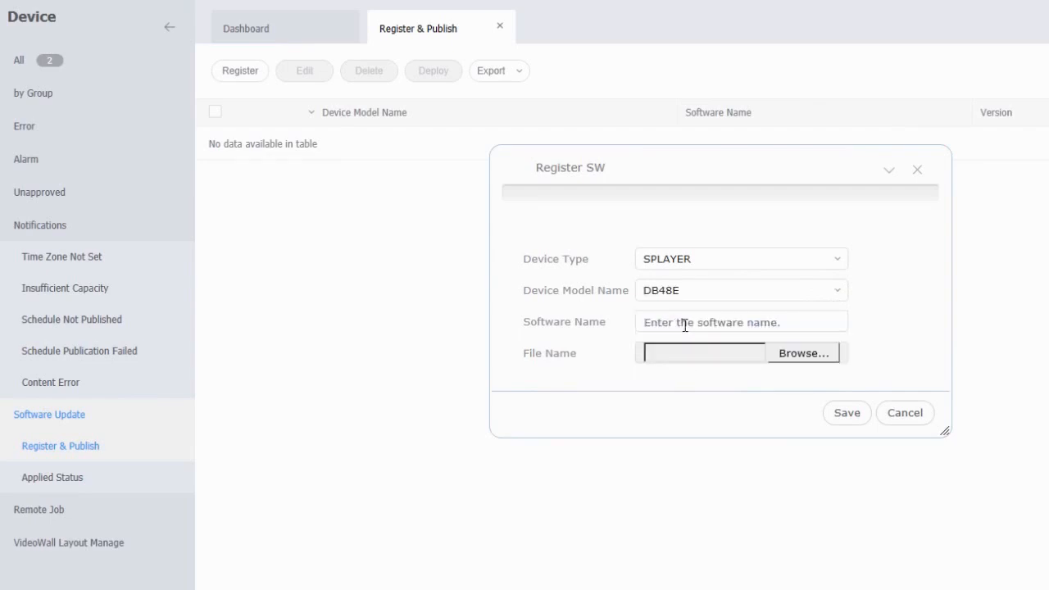
left_click(684, 325)
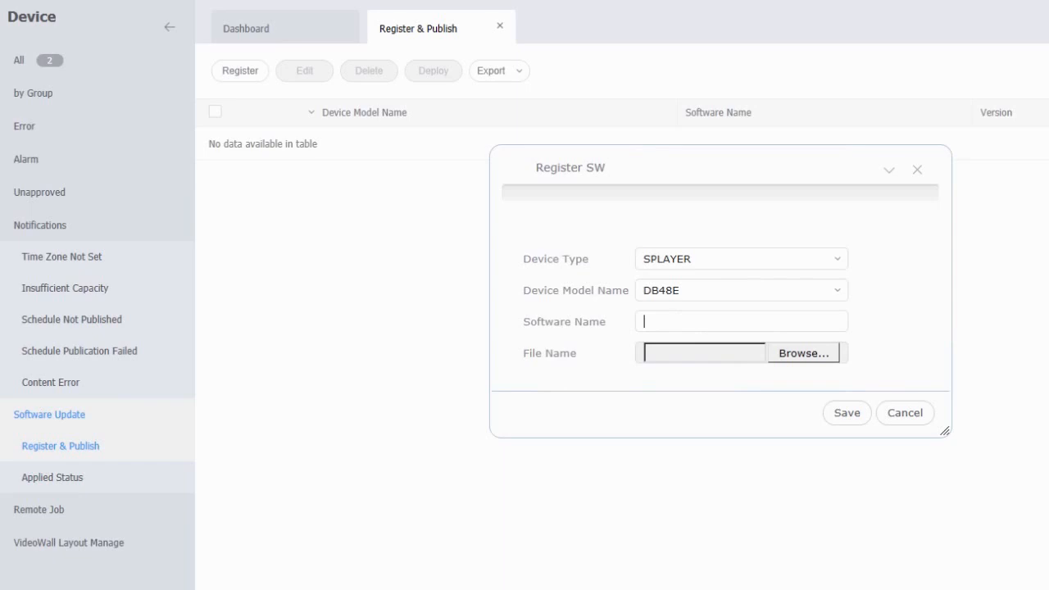
type("Firmware for DBE")
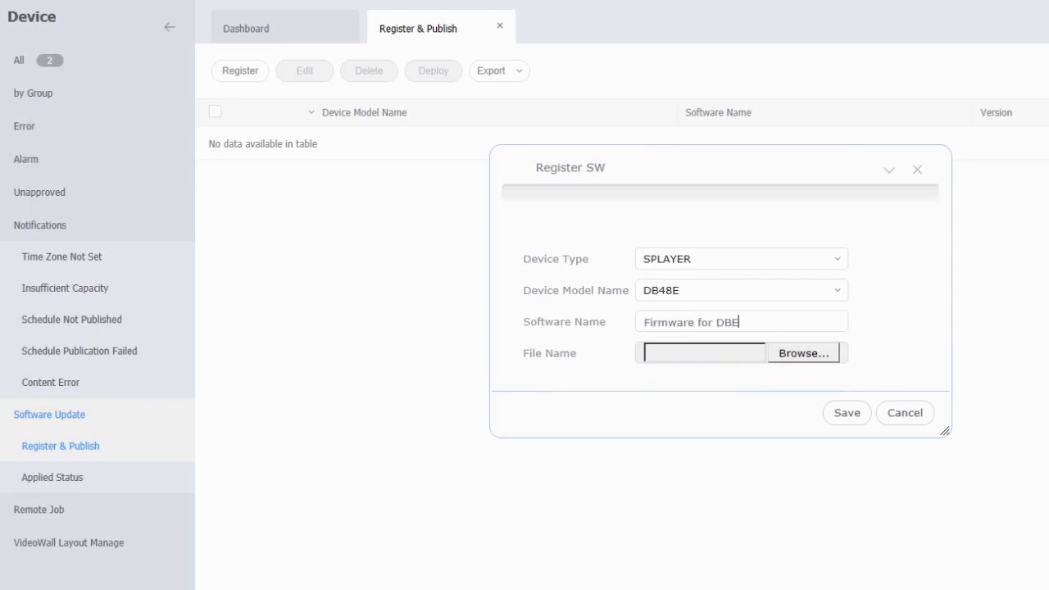
Attach T-GFSLE2AKUC.zip, save the registration, and select the new DB48E firmware entry
left_click(803, 353)
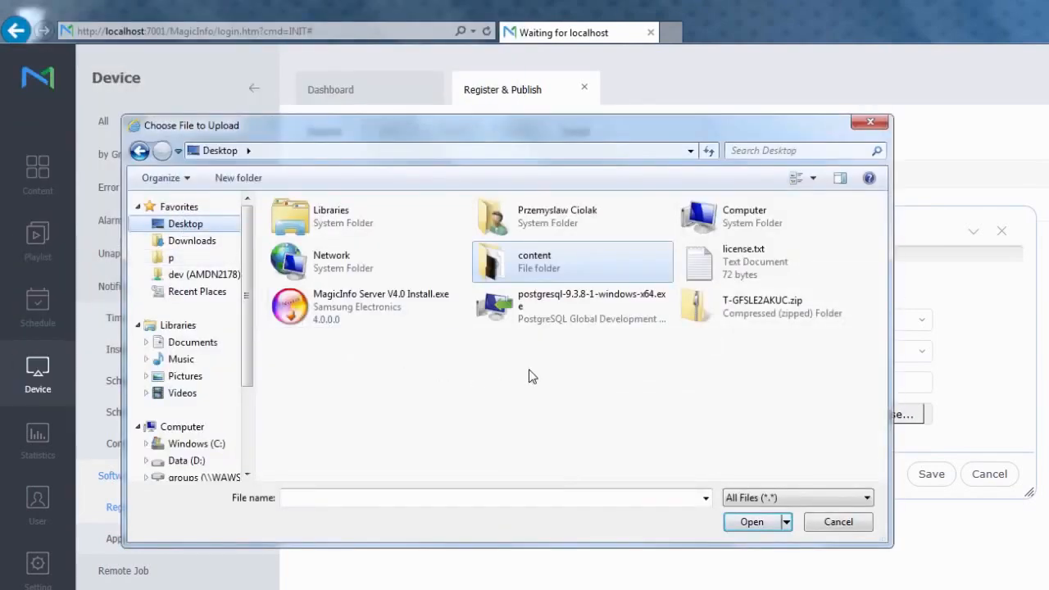
left_click(780, 322)
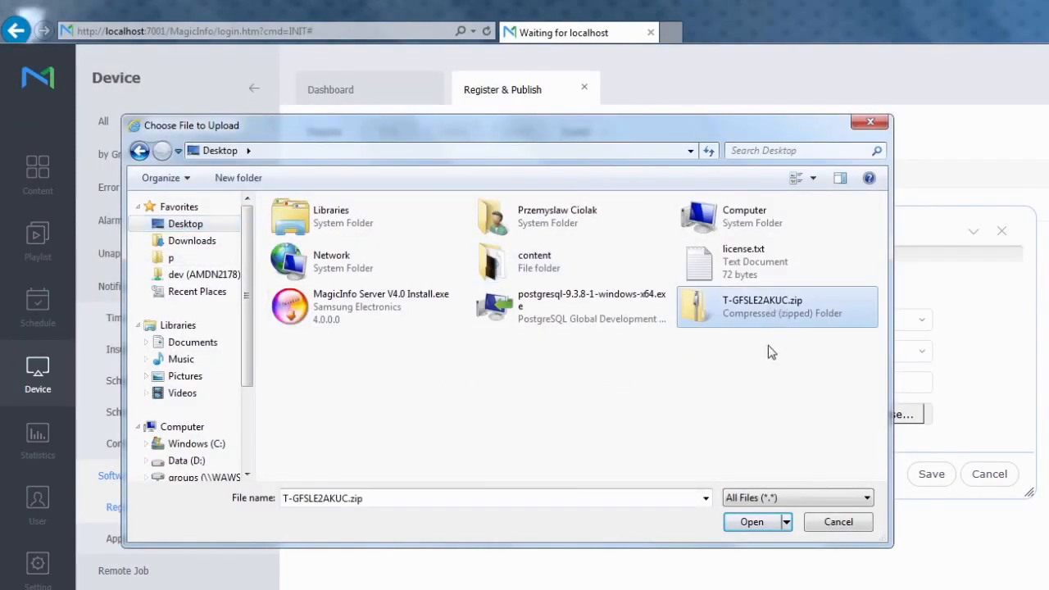
left_click(743, 527)
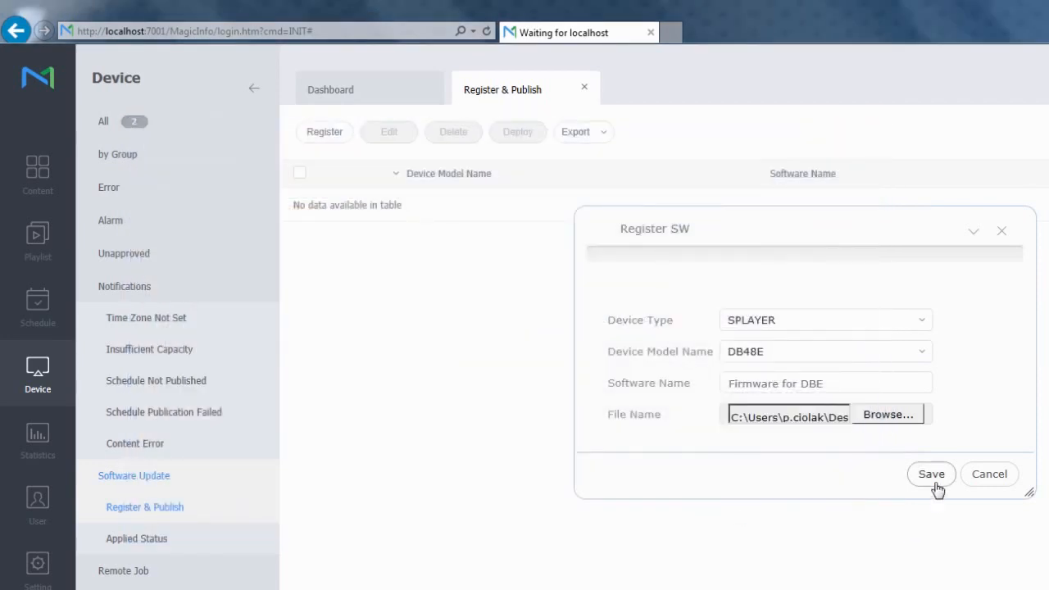
left_click(934, 483)
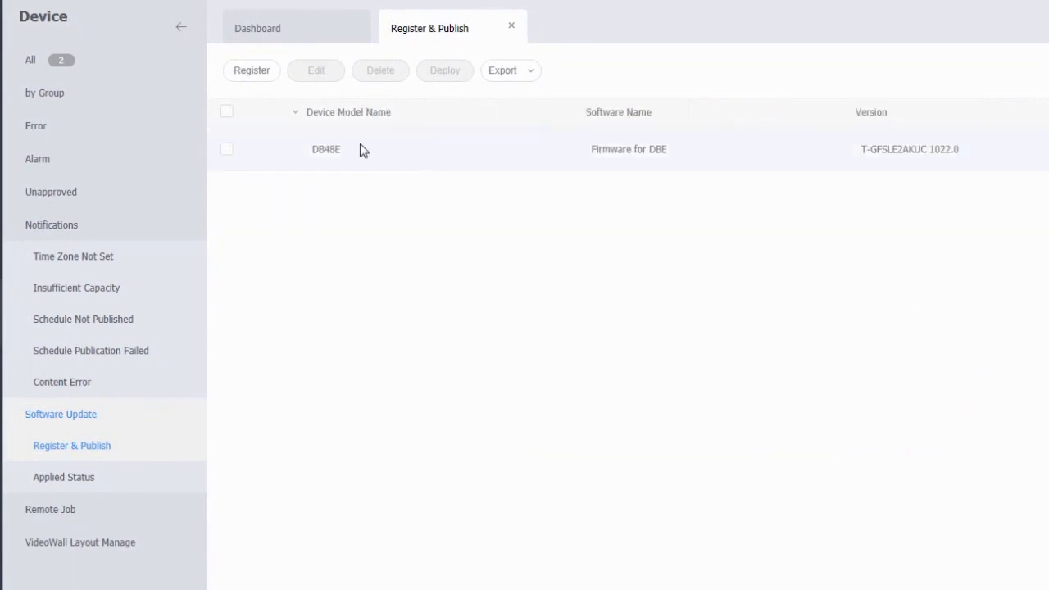
left_click(360, 145)
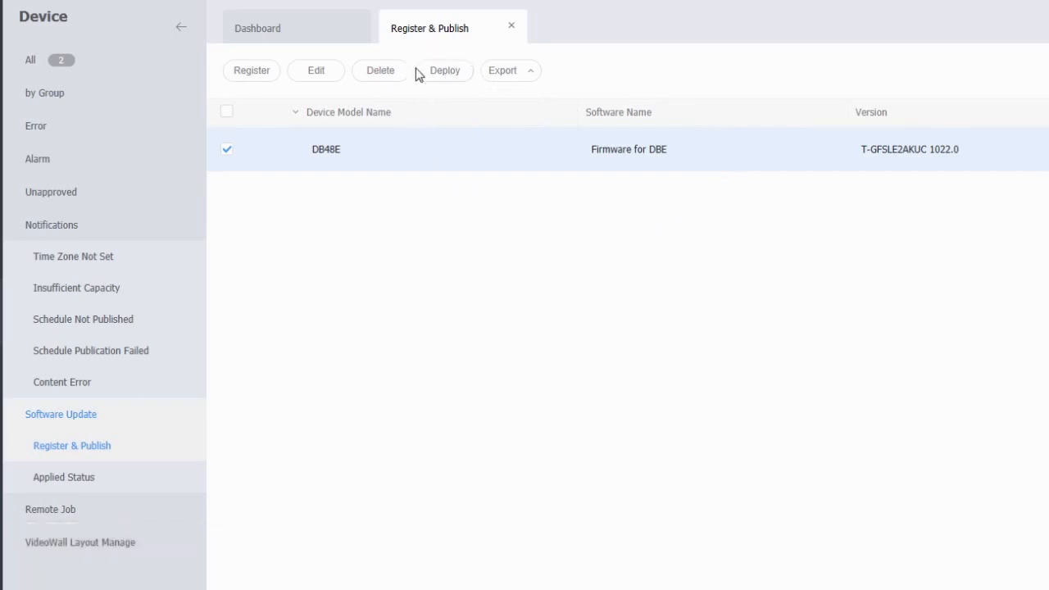
Apply the firmware publish to both versions T-GFSLE2AKUC 1022.0 and T-GFSLEWWS1 1014
left_click(463, 76)
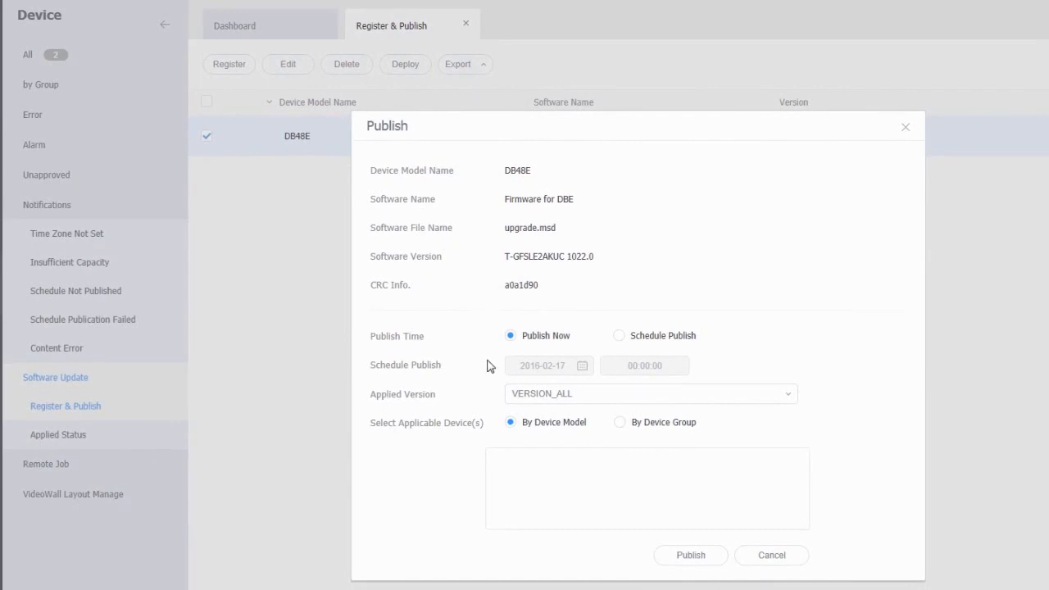
left_click(619, 338)
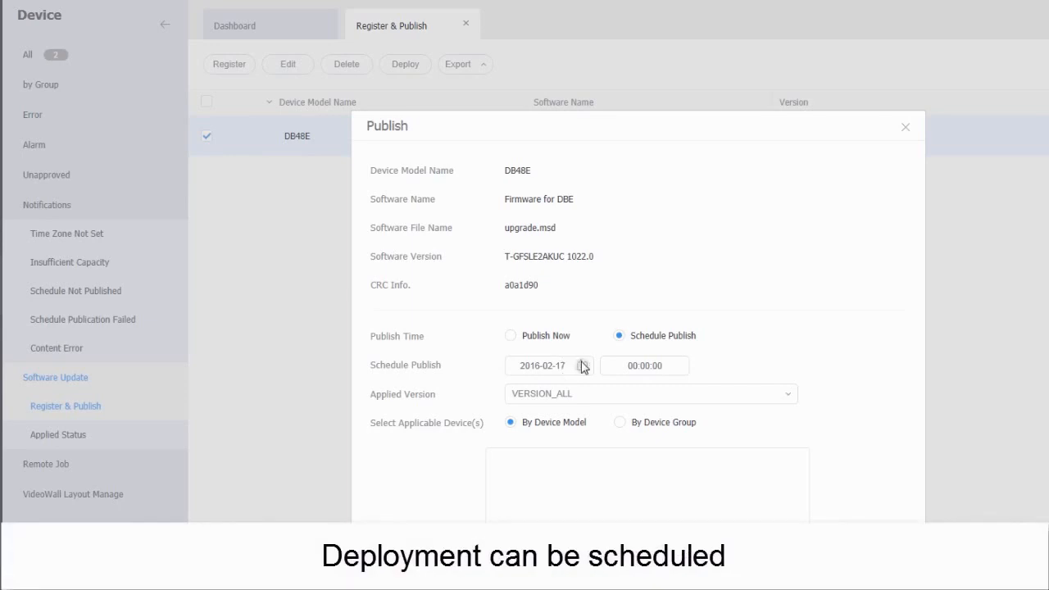
left_click(582, 366)
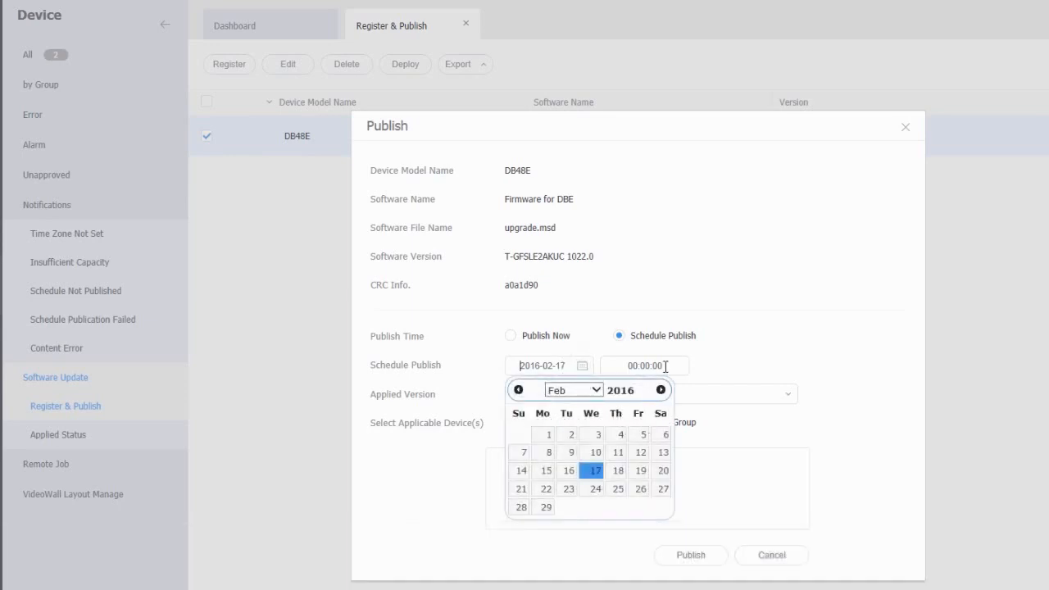
left_click(660, 366)
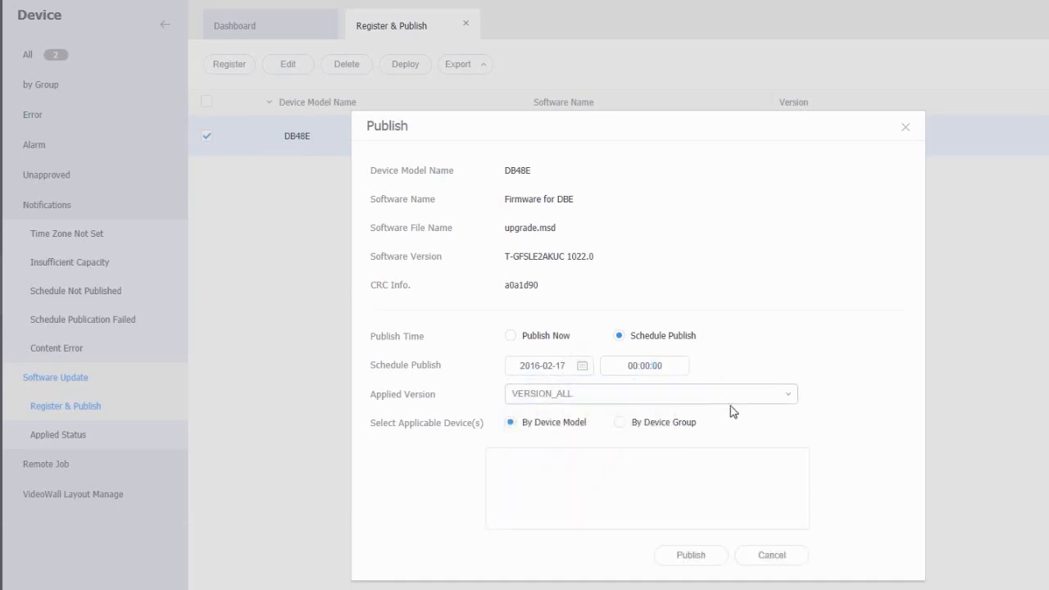
left_click(753, 400)
left_click(565, 449)
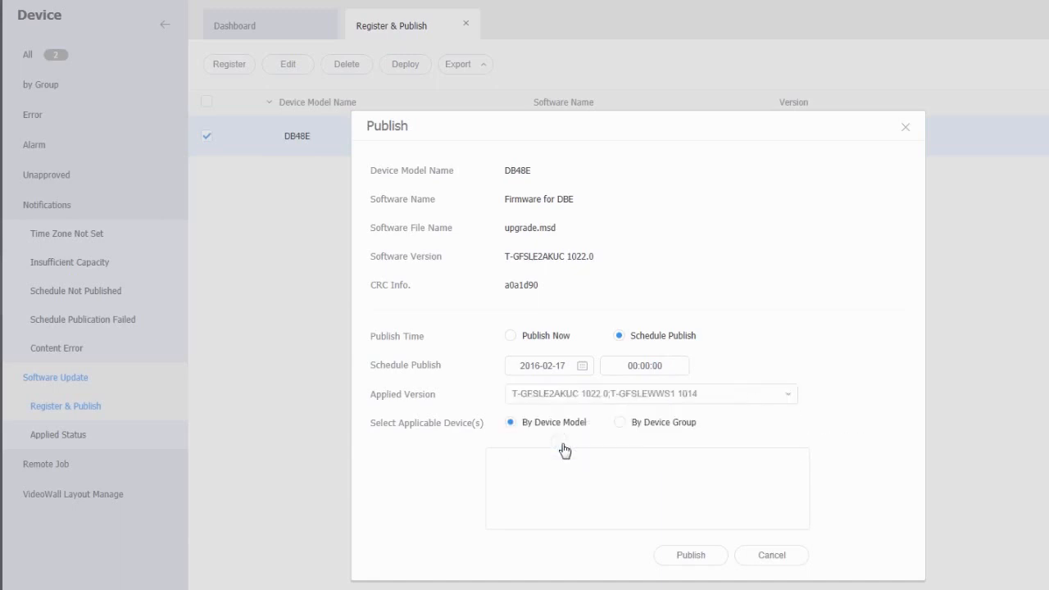
Publish the firmware now, targeting devices by device model
left_click(510, 339)
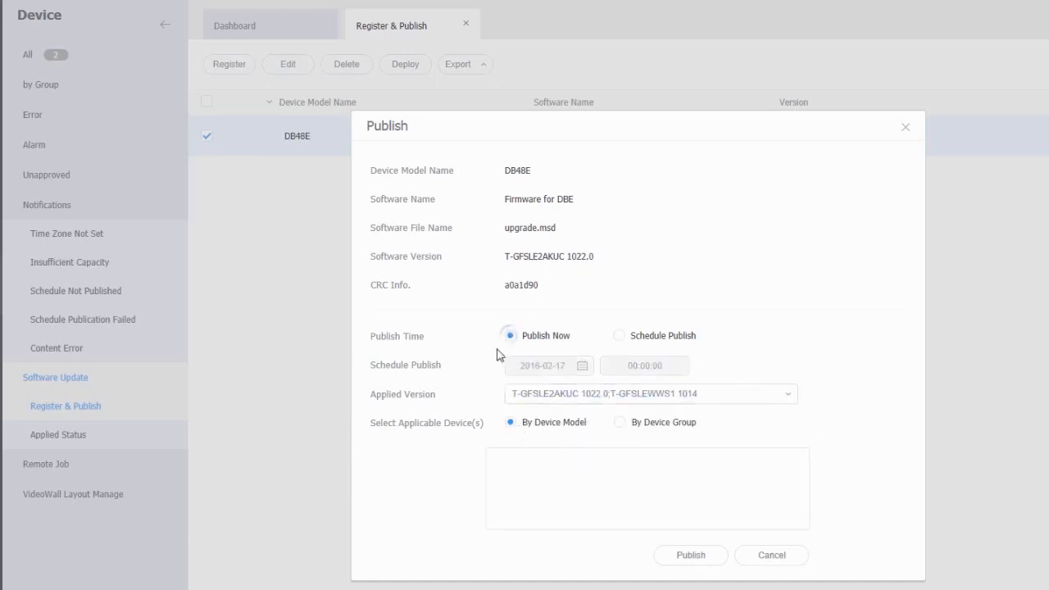
left_click(622, 423)
left_click(715, 422)
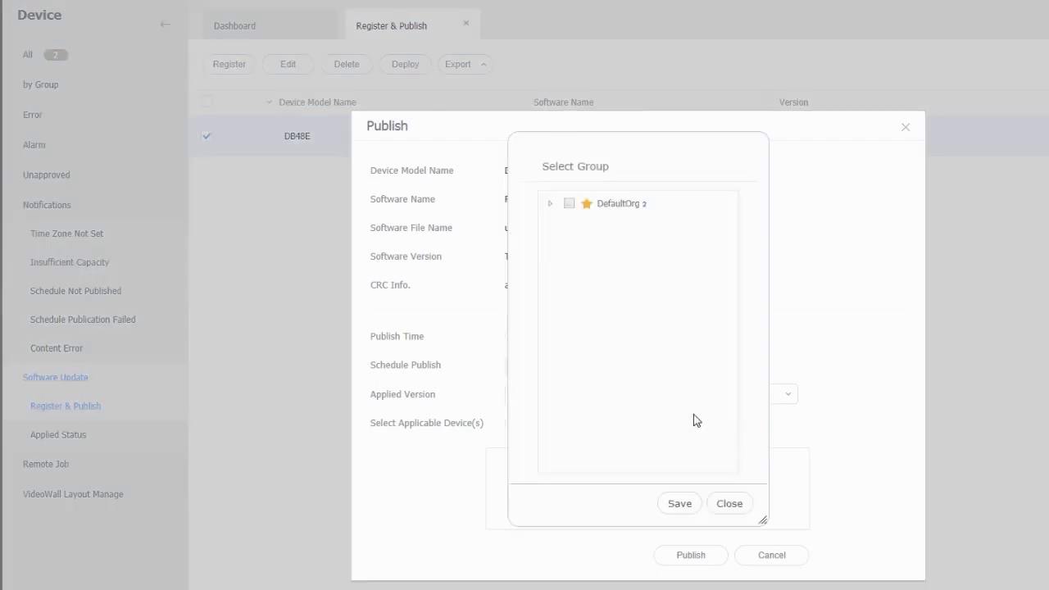
left_click(710, 503)
left_click(509, 422)
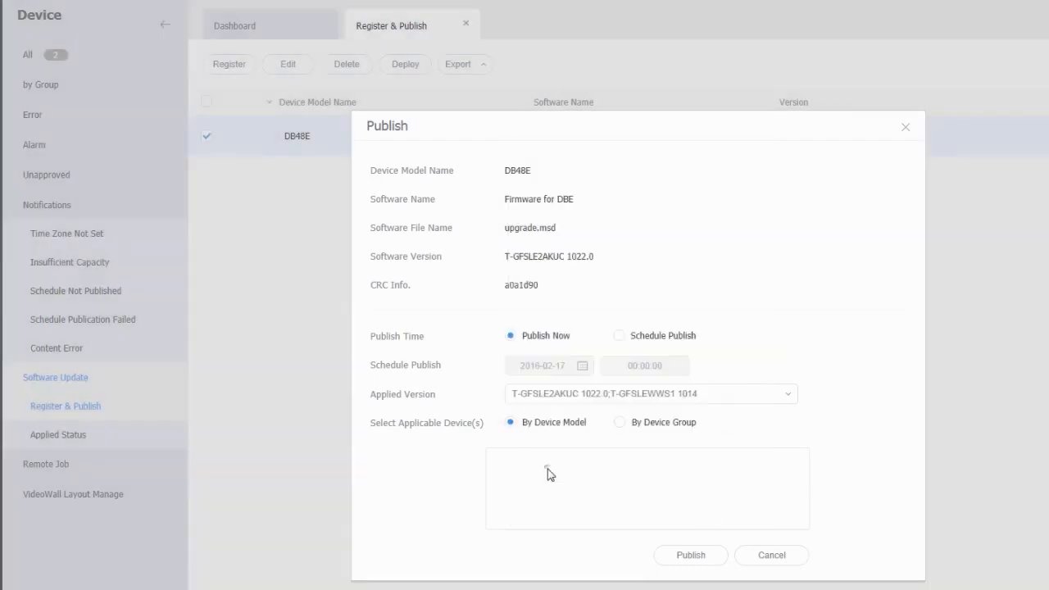
left_click(686, 557)
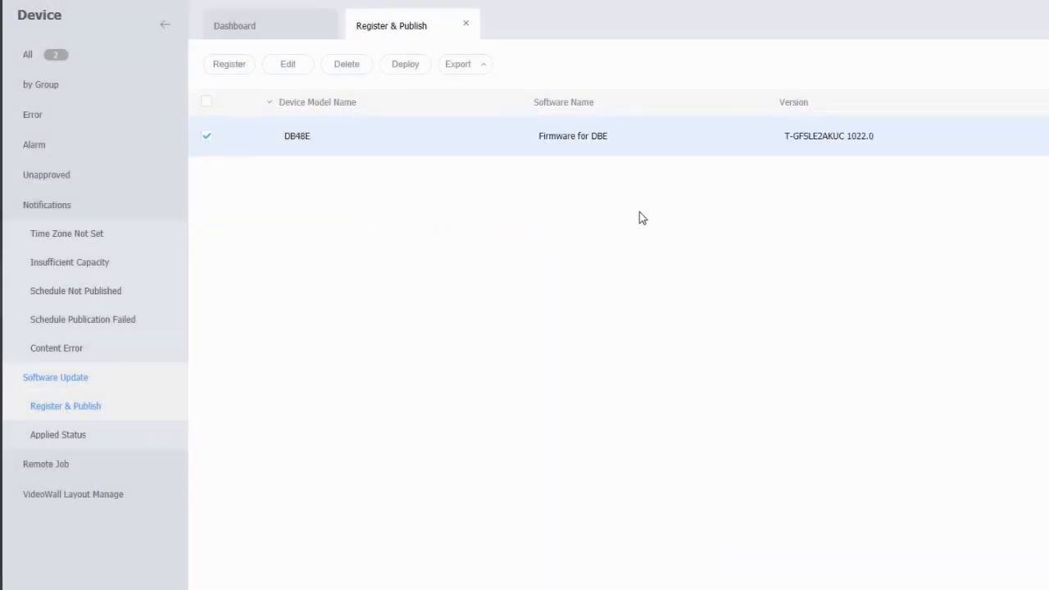
View the firmware's Applied Status, then open the User page's Add Organization form
left_click(92, 378)
left_click(84, 379)
left_click(76, 407)
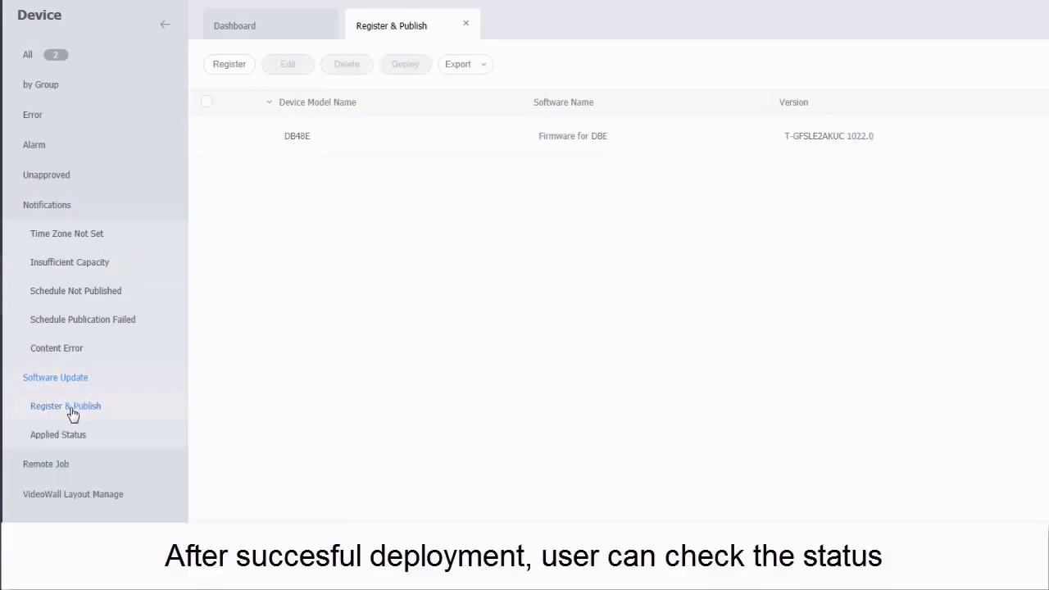
left_click(55, 444)
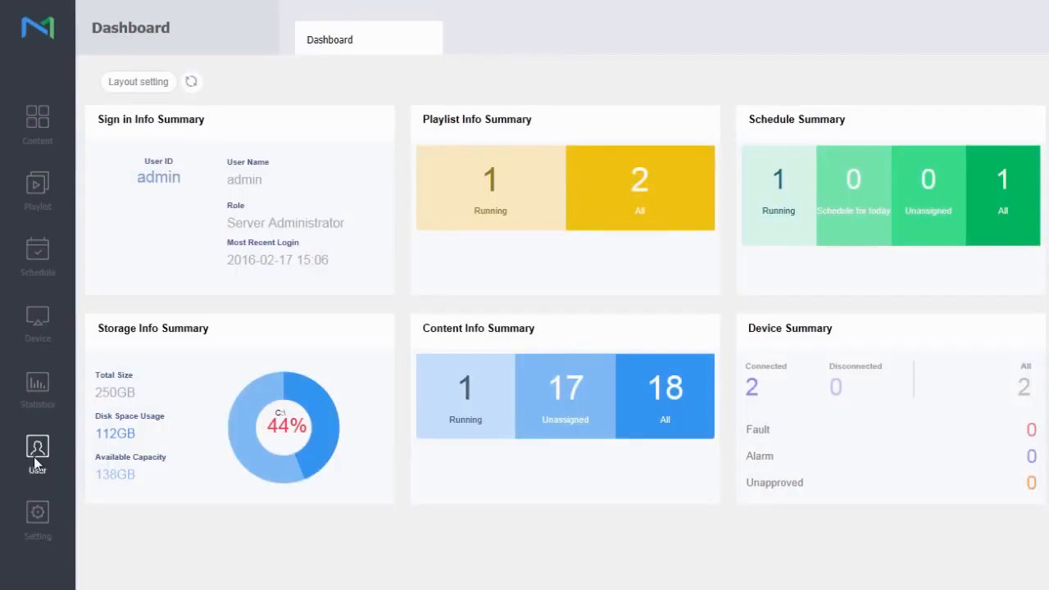
left_click(35, 455)
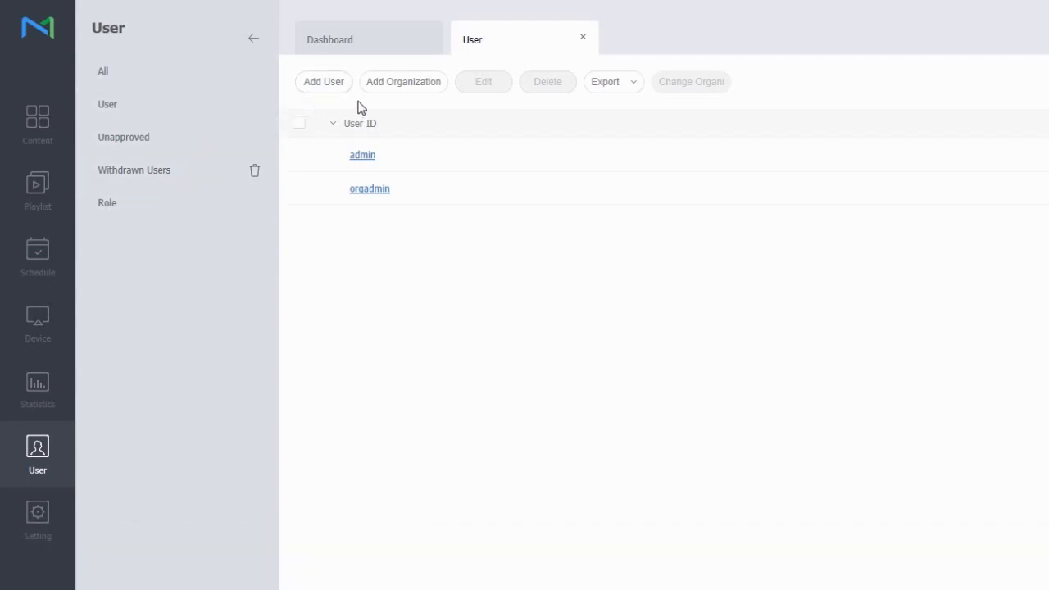
left_click(412, 97)
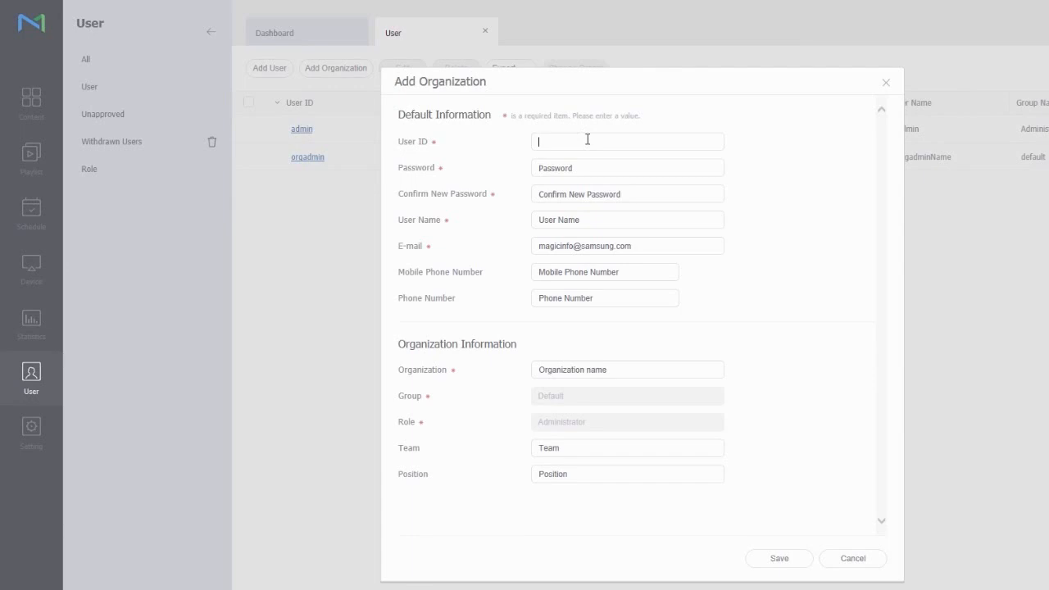
Enter the administrator's user ID and account password, confirming the password
type("smith")
left_click(579, 160)
type("•••••••••")
key("Tab")
type("•••••••••")
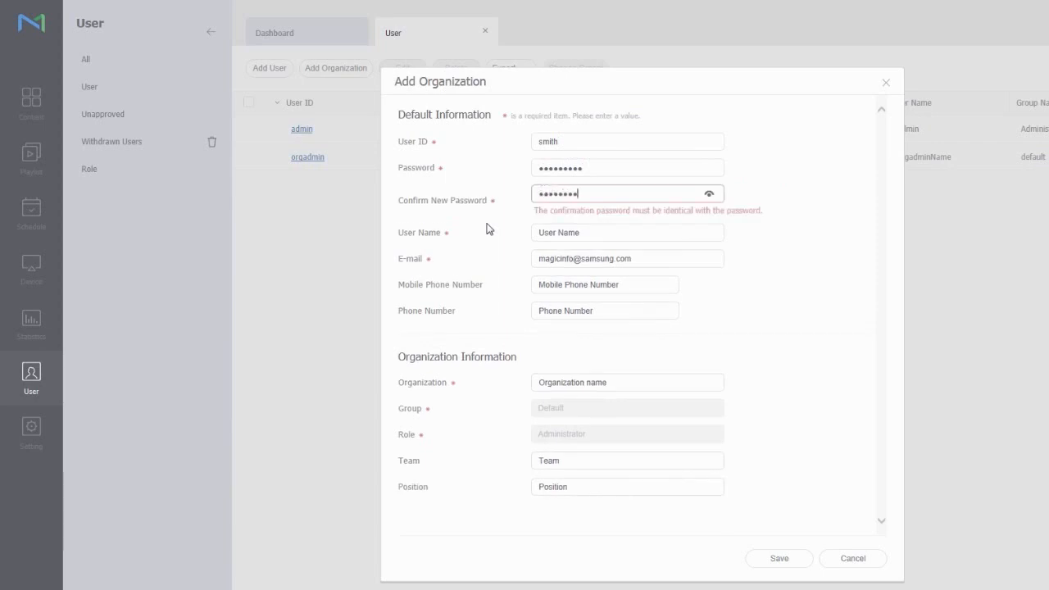
key("Tab")
Fill in the administrator's name, e-mail and mobile number, name the organization Smithcompany, and save
type("Smith")
key("Tab")
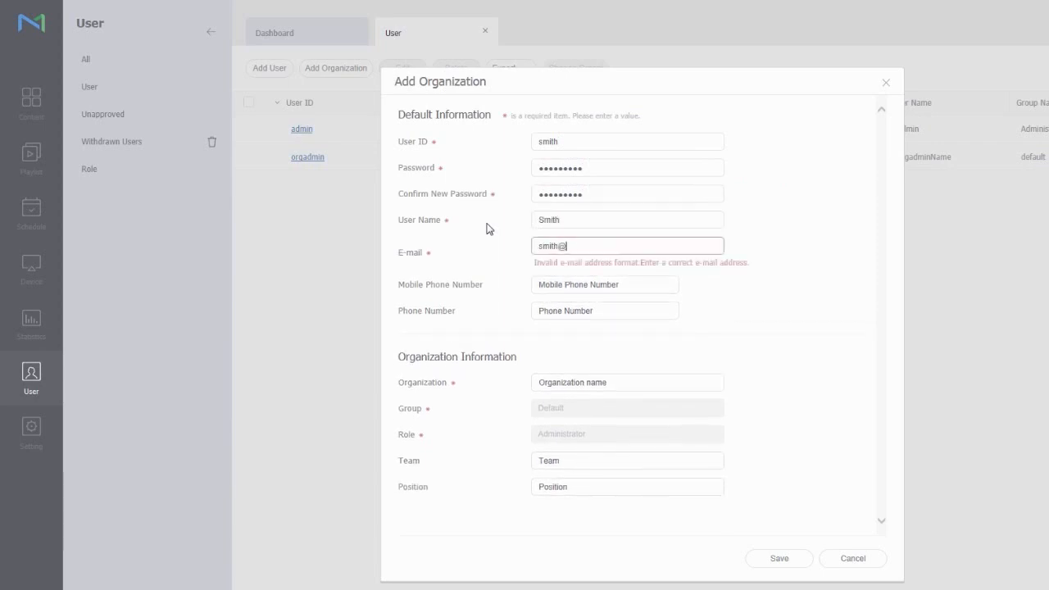
key("Tab")
key("Tab")
key("Tab")
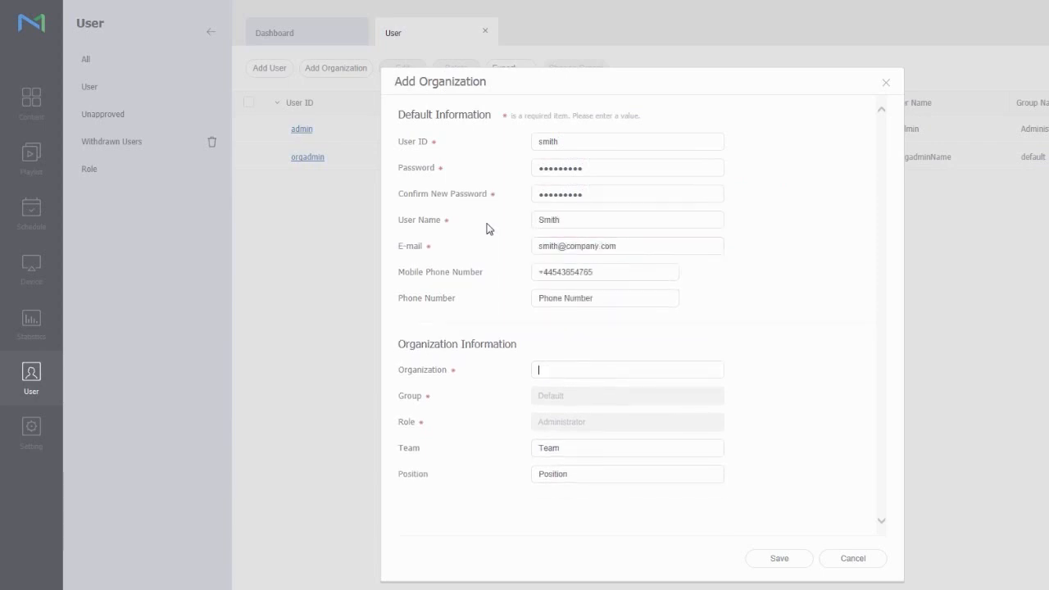
type("Smithcompany")
left_click(788, 563)
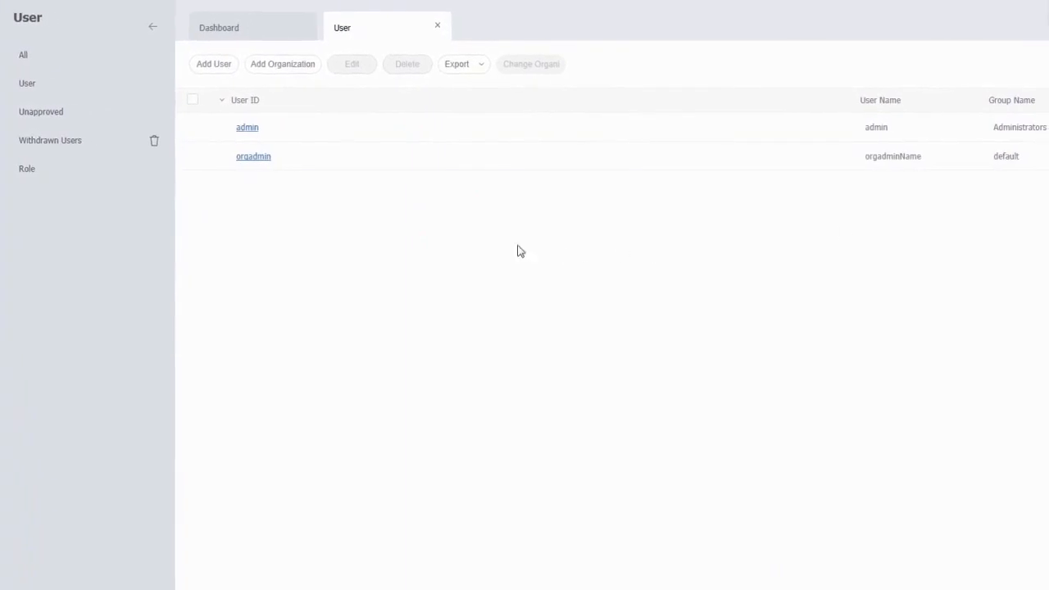
Open Smithcompany's default group and view its new administrator account's details without changes
left_click(75, 78)
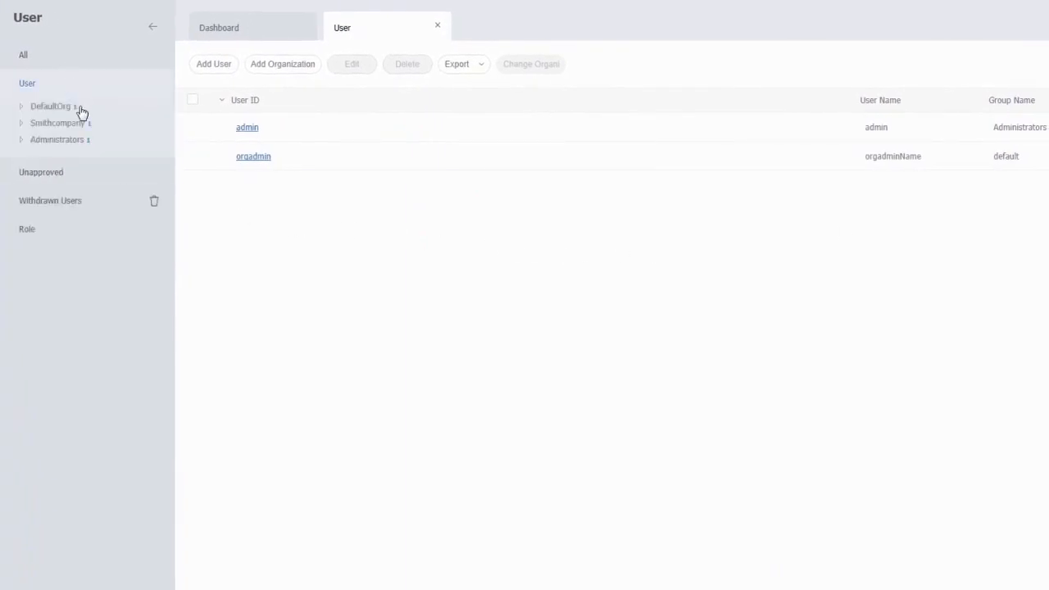
left_click(22, 123)
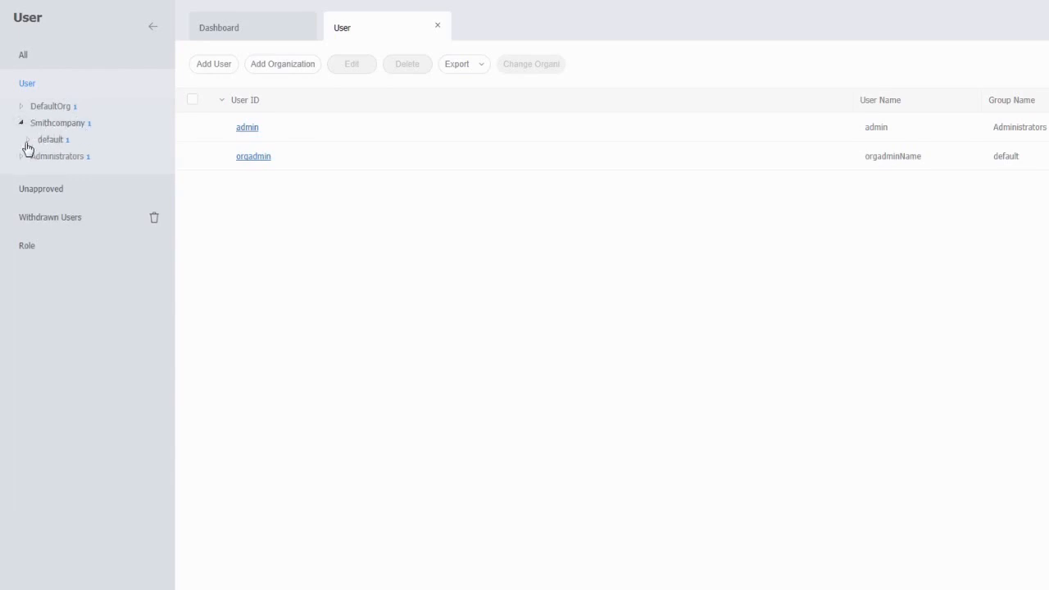
left_click(53, 141)
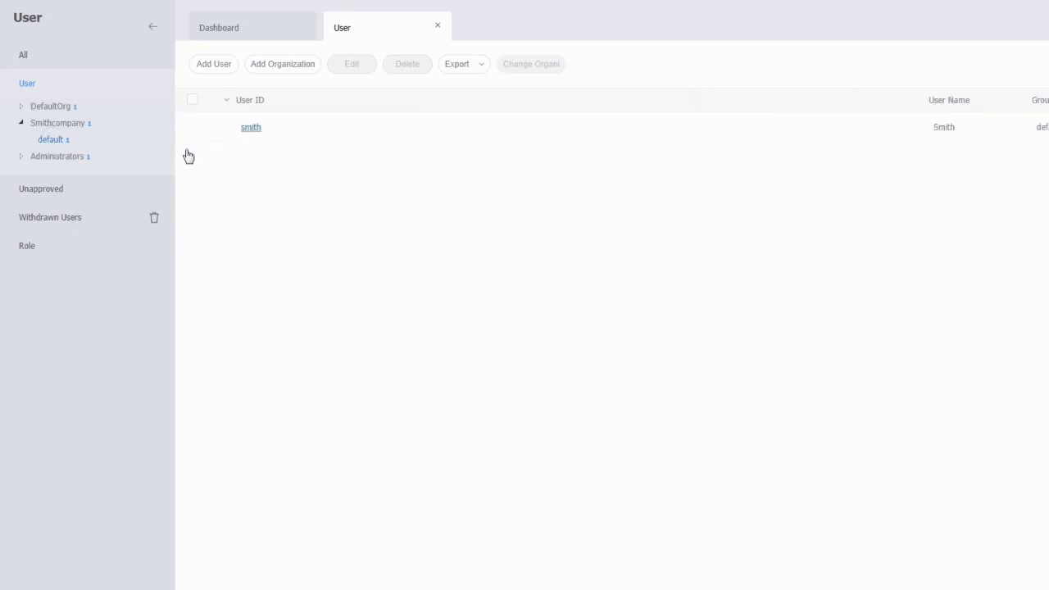
left_click(250, 129)
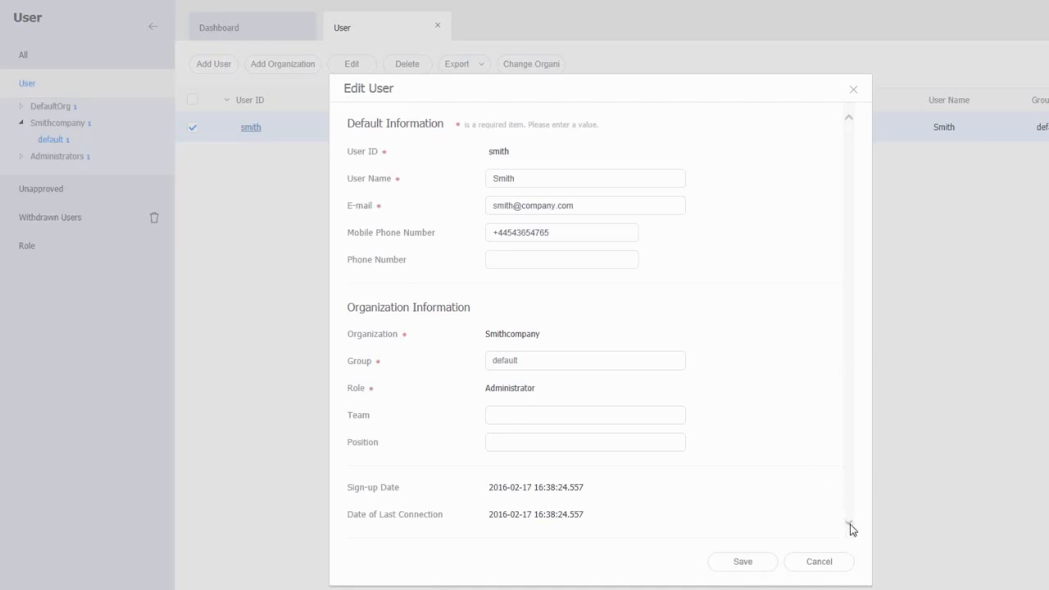
left_click(820, 562)
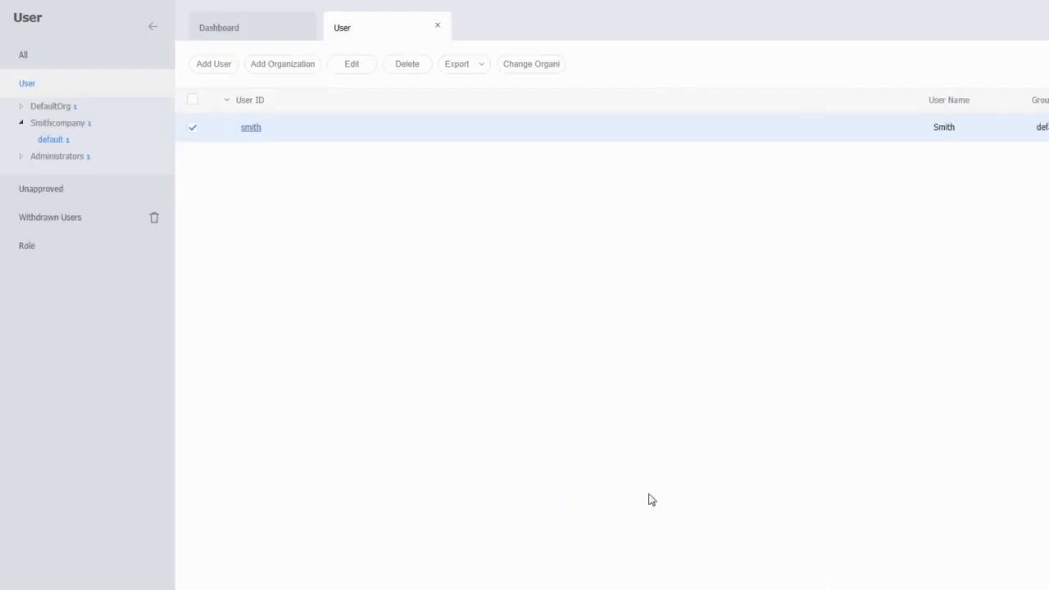
left_click(52, 125)
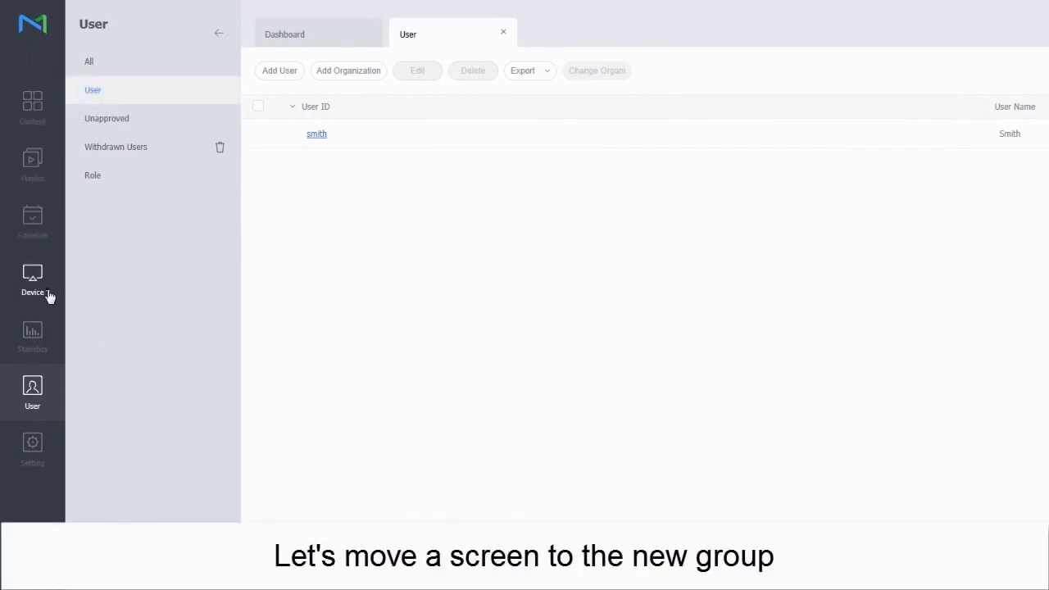
From the Device list, move MagicInfoS3 to Smithcompany > default and save
left_click(48, 295)
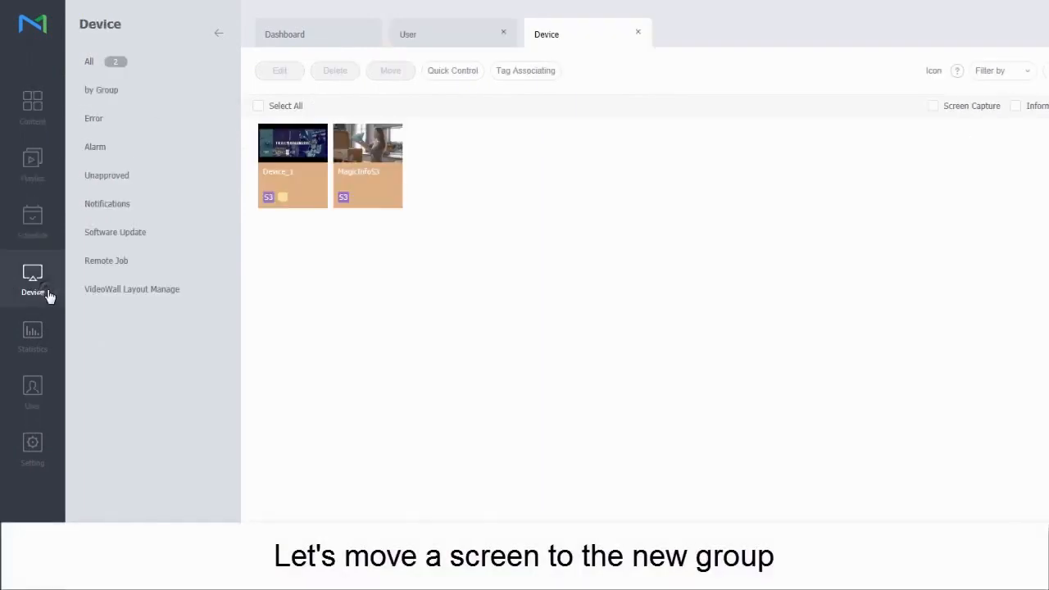
left_click(378, 147)
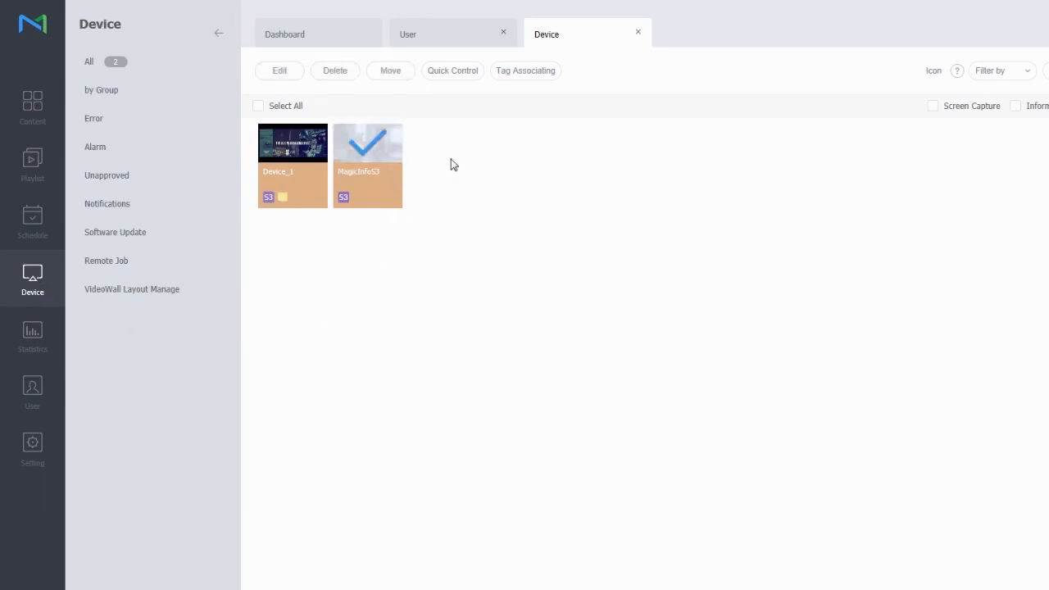
left_click(405, 76)
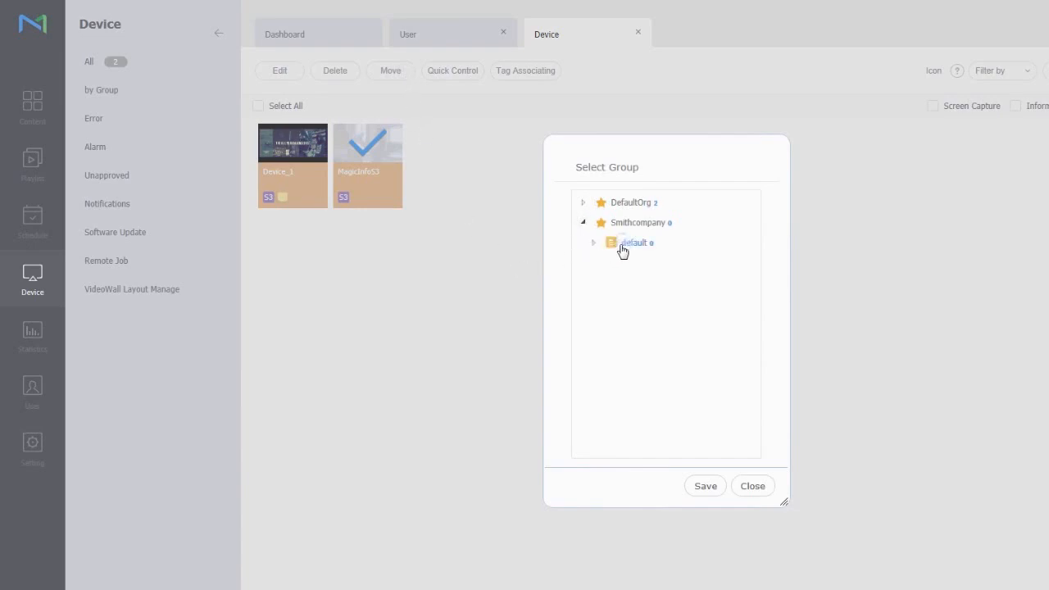
left_click(705, 485)
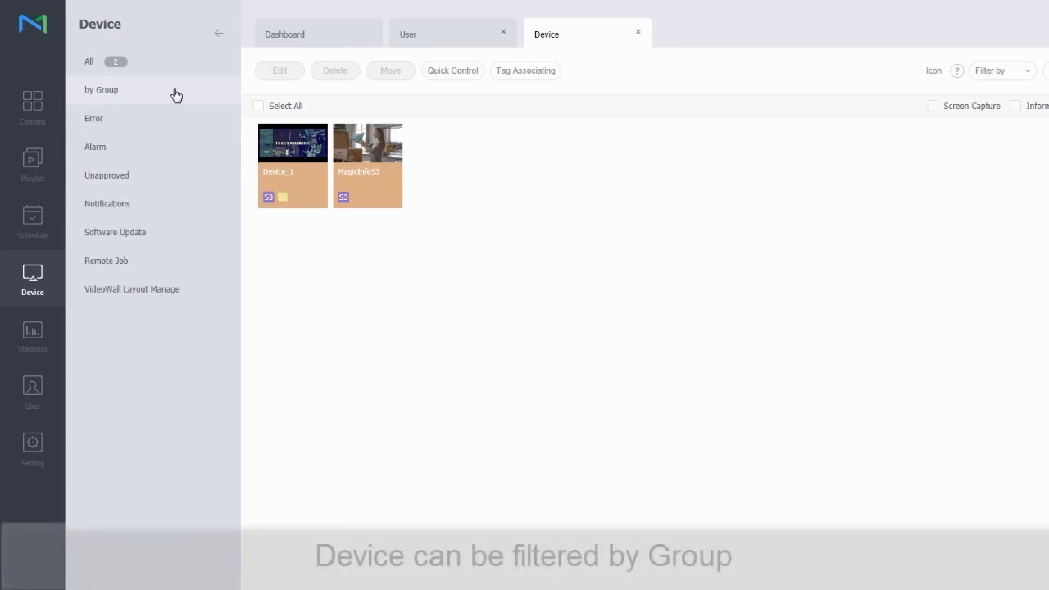
Check MagicInfoS3 in Smithcompany's default group and Device_1 in DefaultOrg's, then return to Users
left_click(175, 93)
left_click(137, 135)
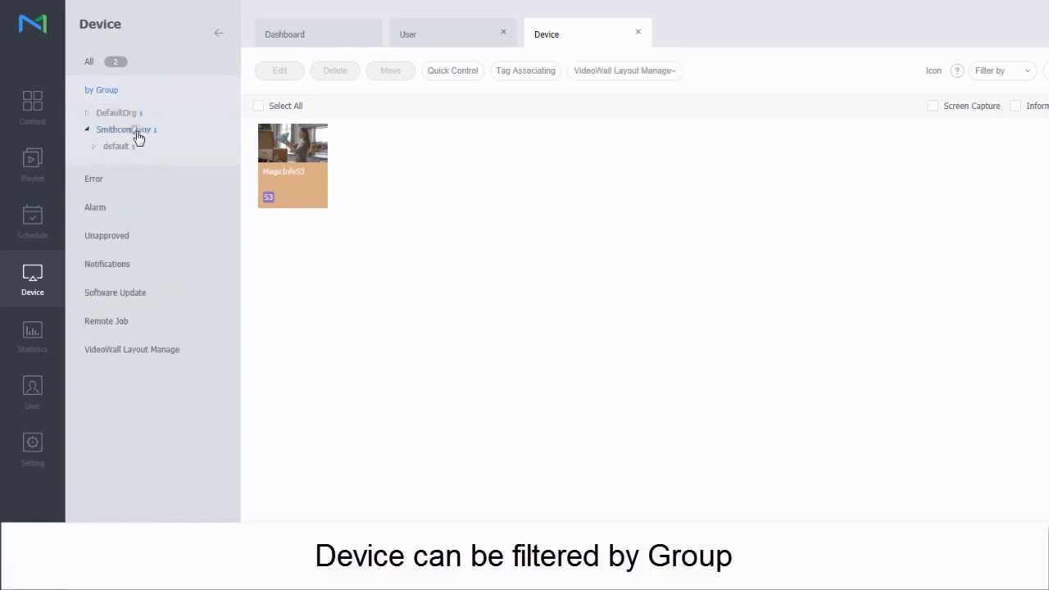
left_click(127, 151)
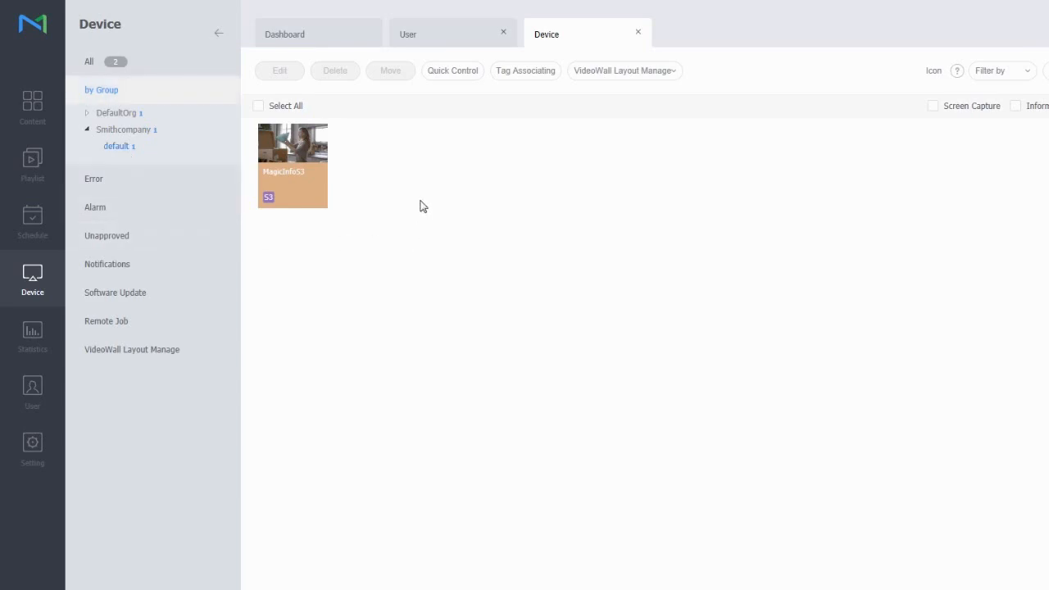
left_click(87, 114)
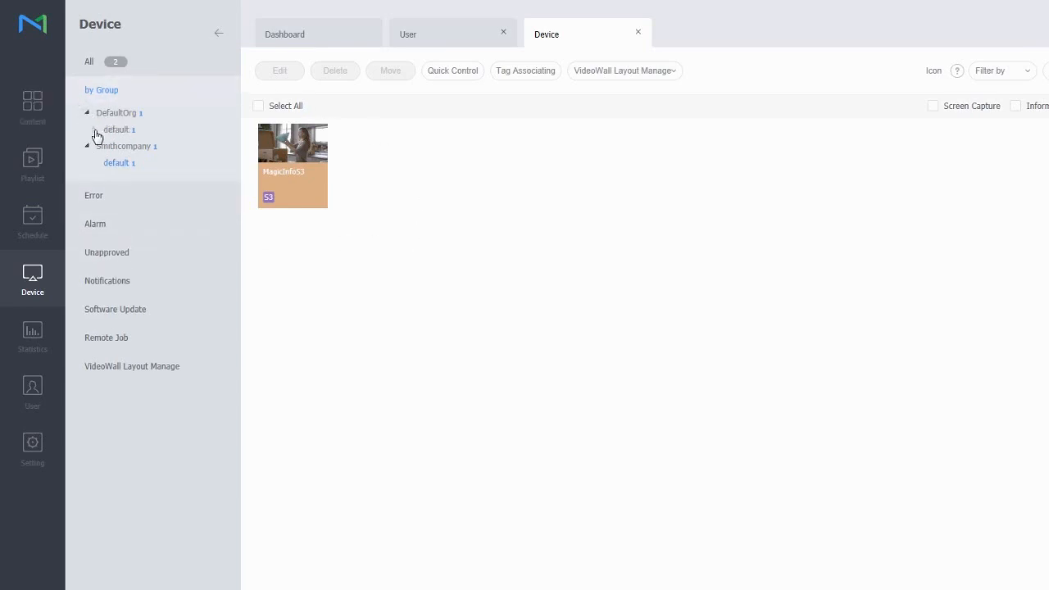
left_click(111, 131)
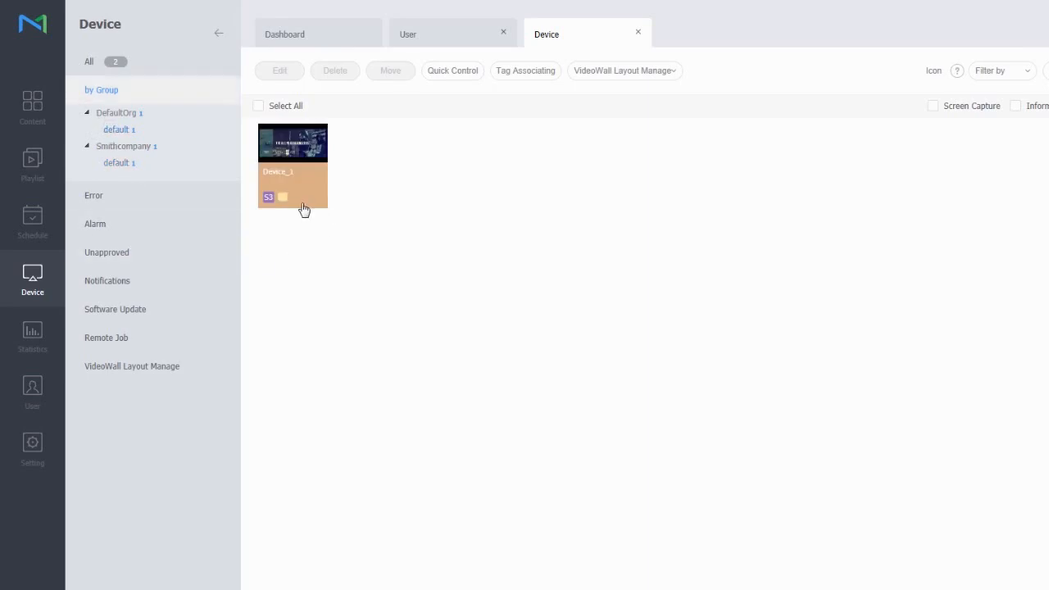
left_click(33, 400)
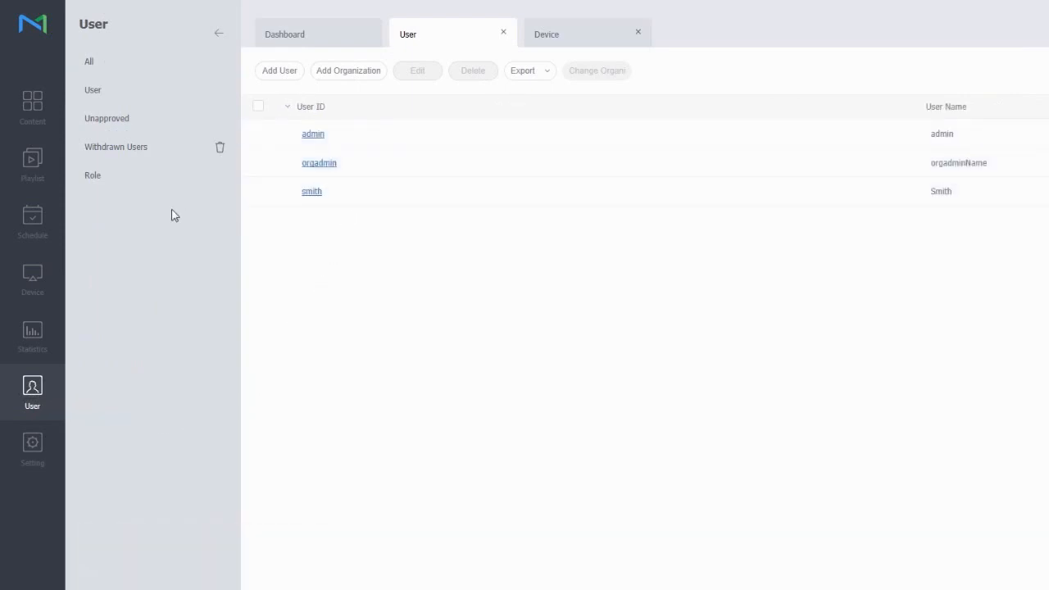
Review the Device Manager role's permissions from the Role list, then close it unchanged
left_click(100, 194)
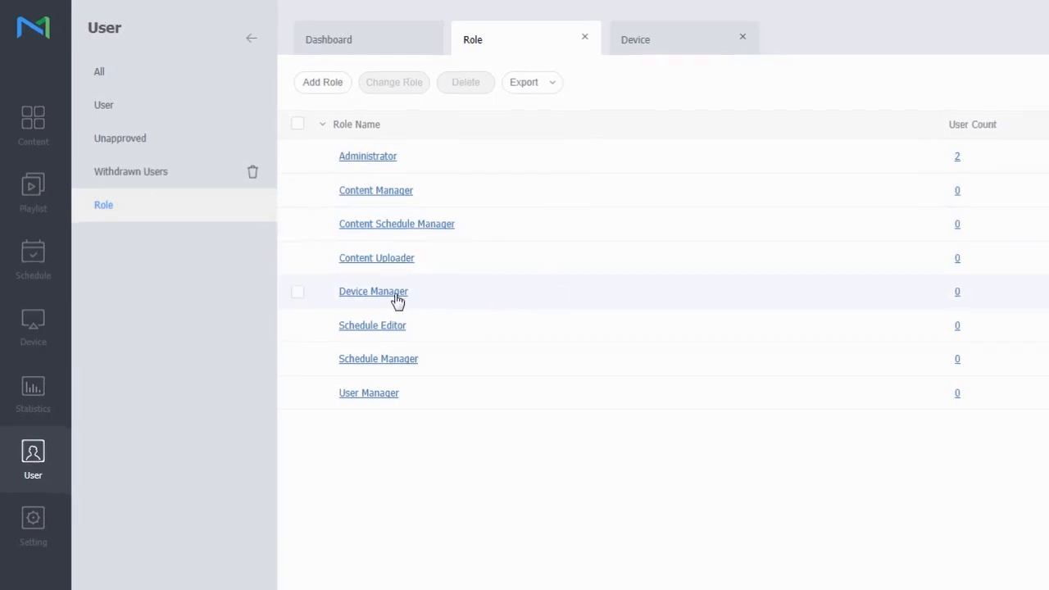
left_click(396, 299)
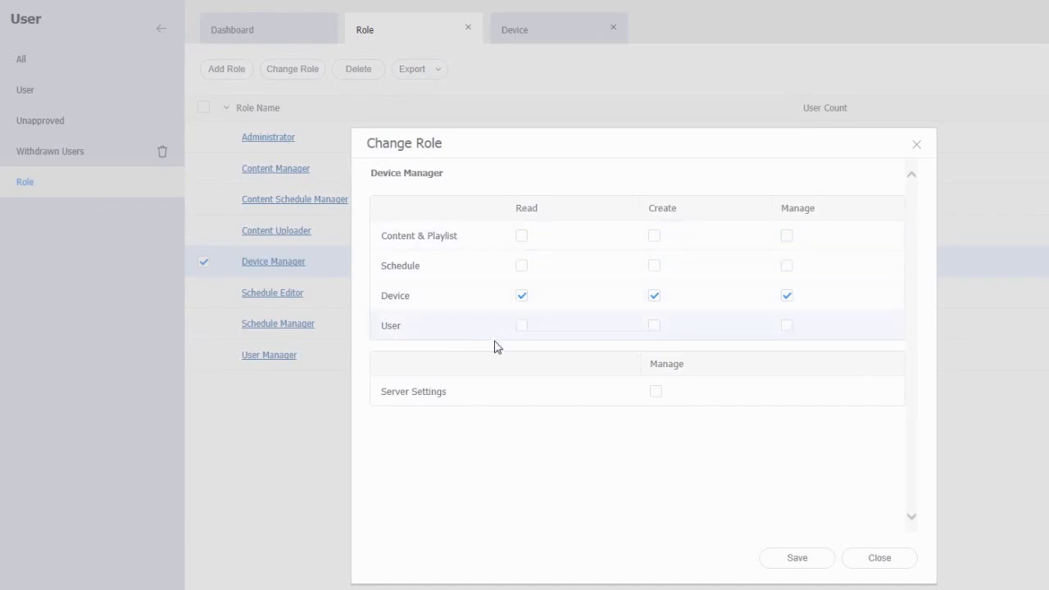
left_click(878, 558)
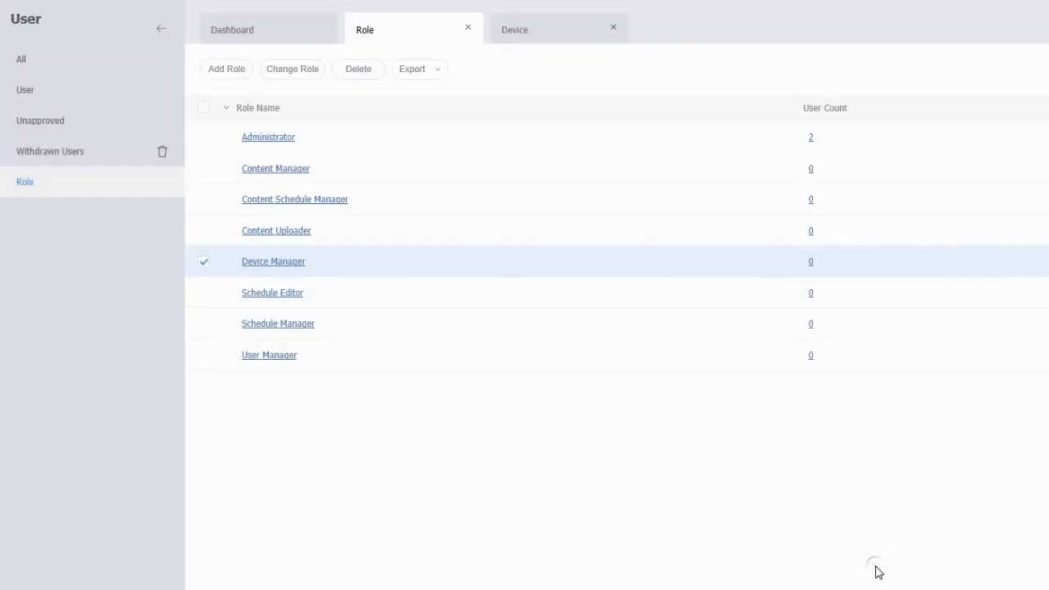
left_click(65, 102)
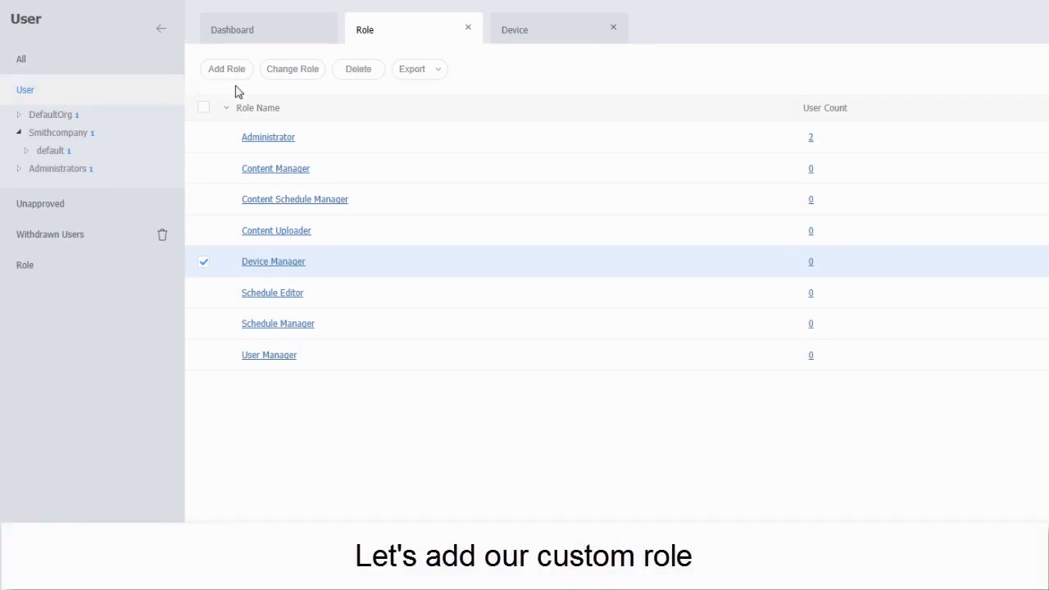
Create a new role named MyNewRole, checking the name is free and keeping Custom Role
left_click(247, 74)
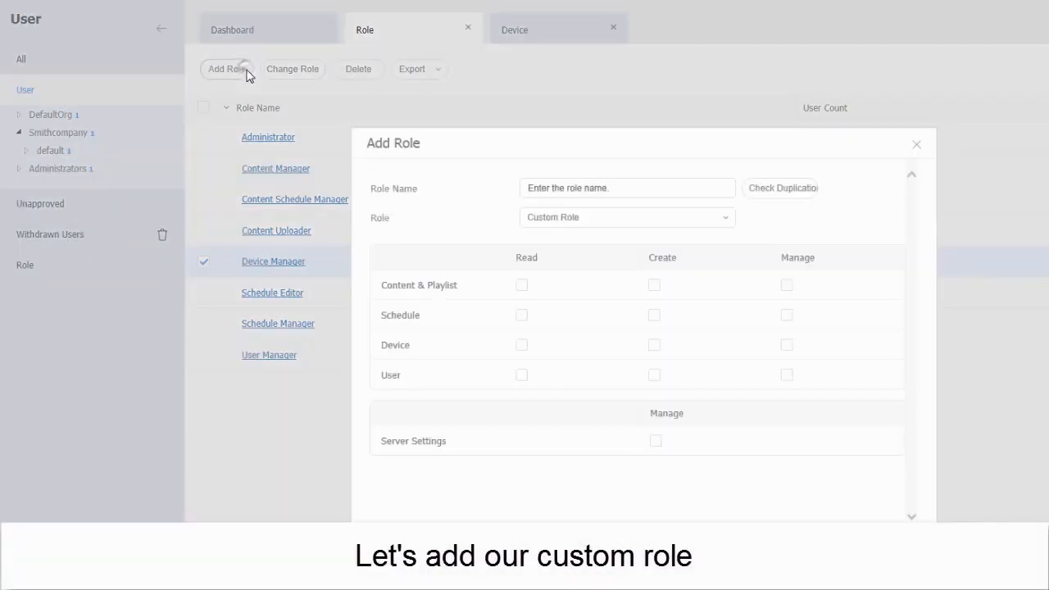
left_click(634, 187)
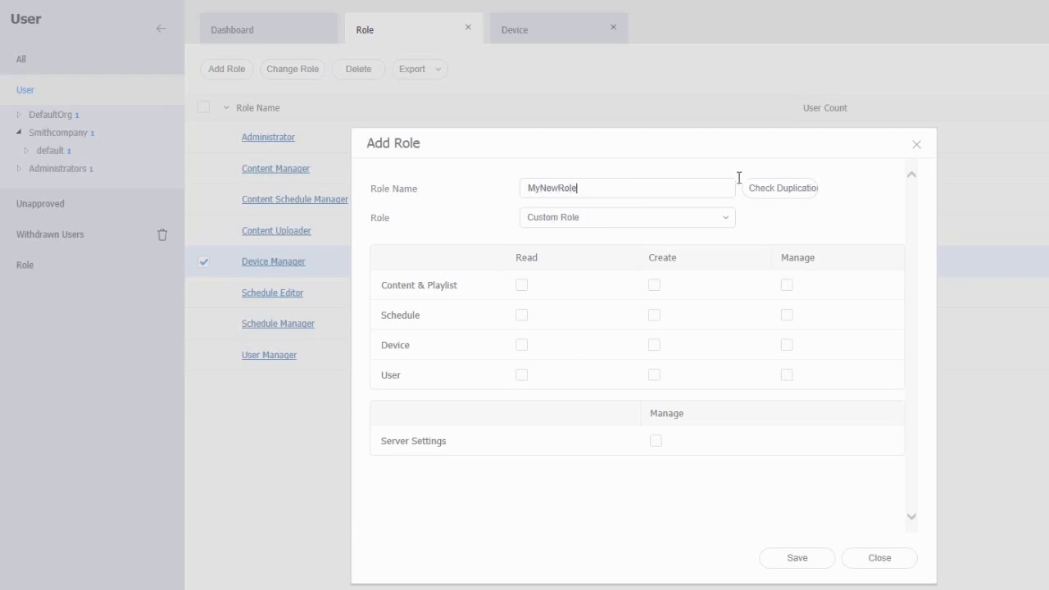
left_click(790, 193)
left_click(717, 223)
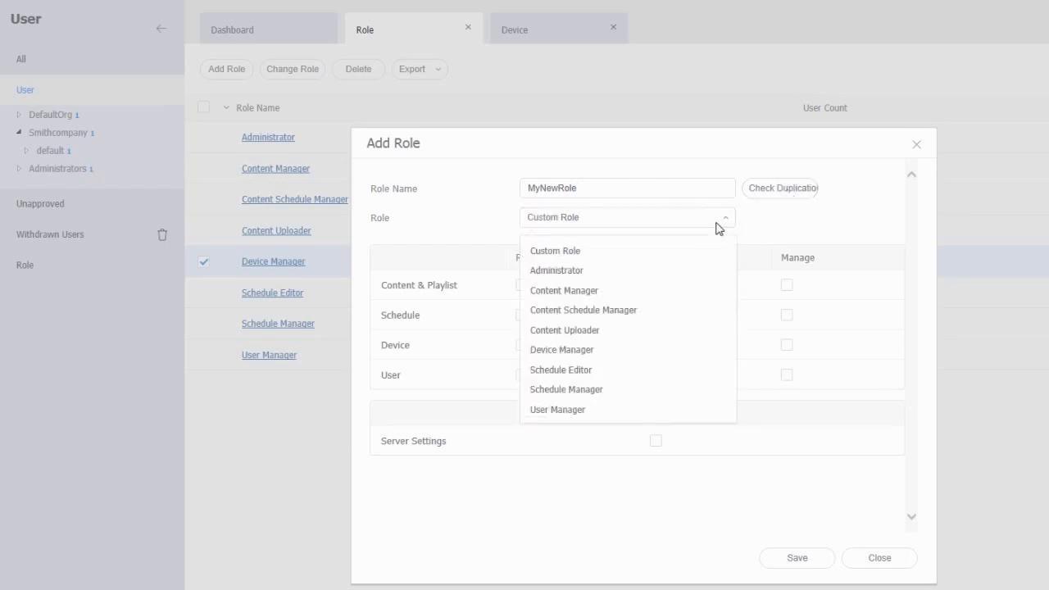
left_click(778, 220)
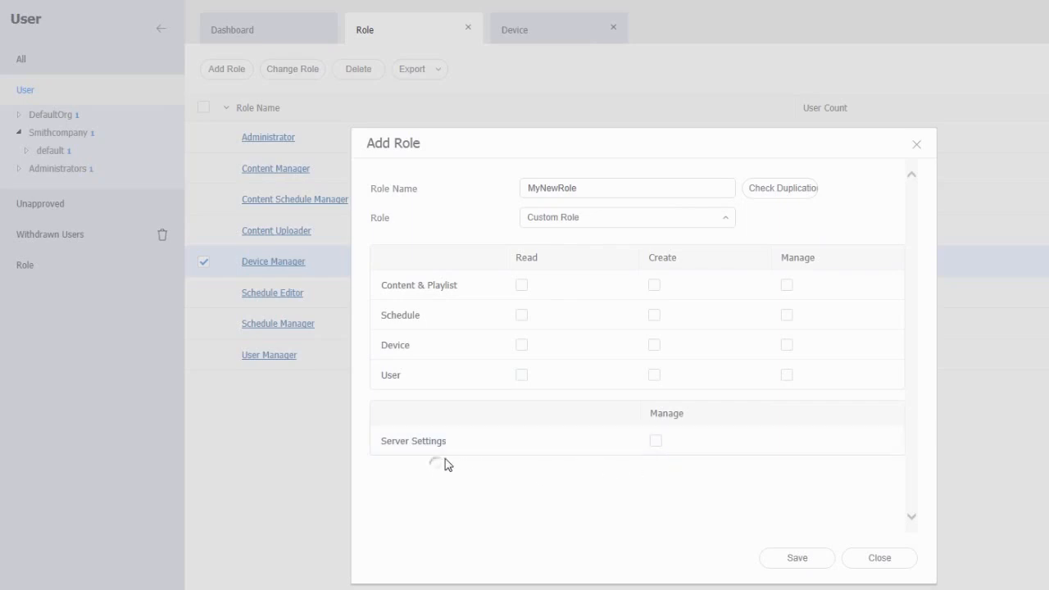
Grant content read and full device and user rights, save MyNewRole, and review its permissions
left_click(521, 285)
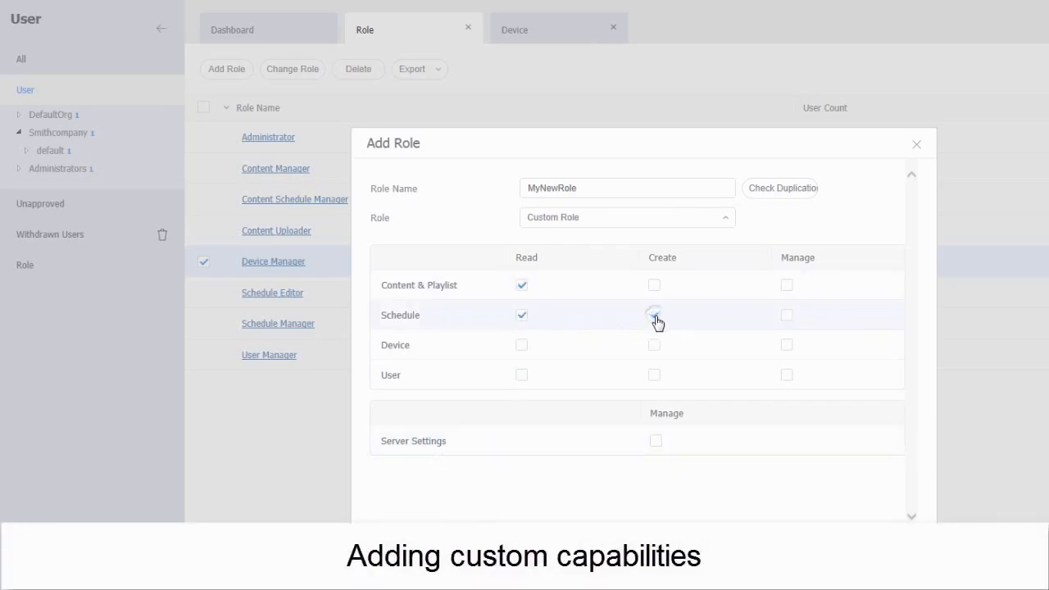
left_click(790, 349)
left_click(787, 376)
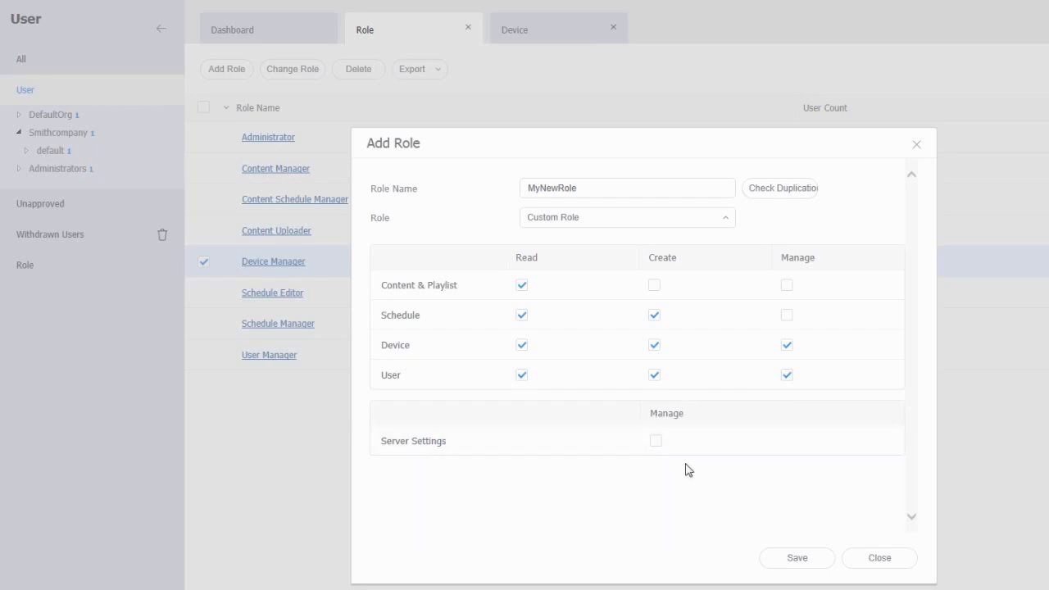
left_click(783, 563)
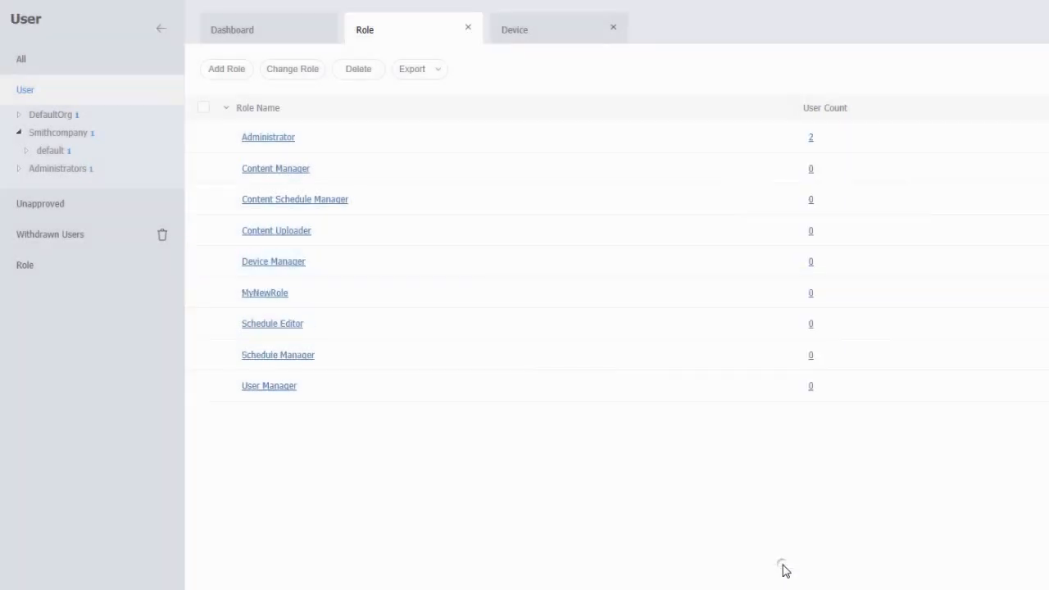
left_click(265, 293)
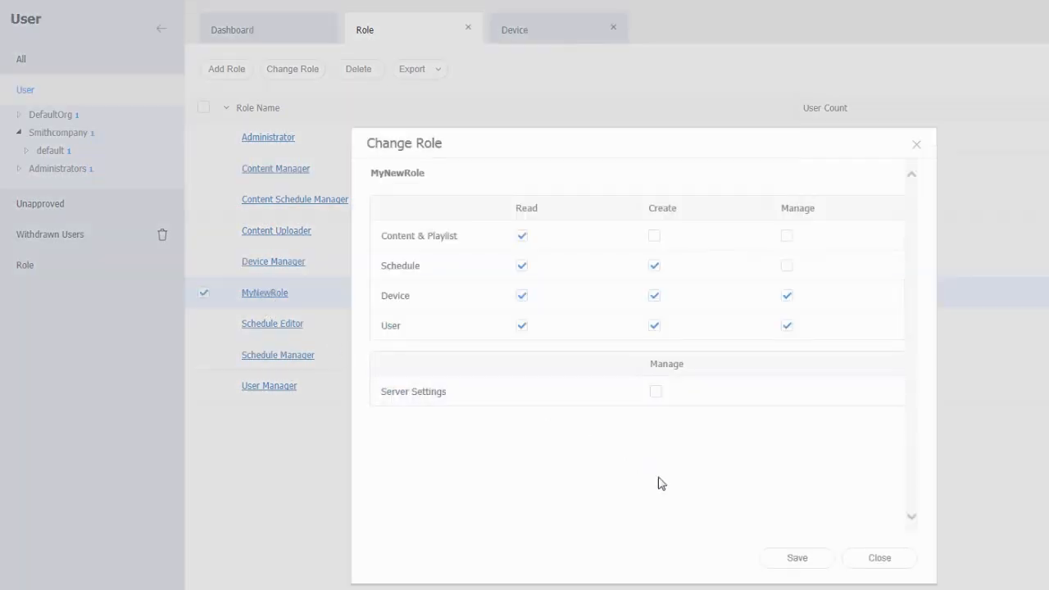
left_click(876, 568)
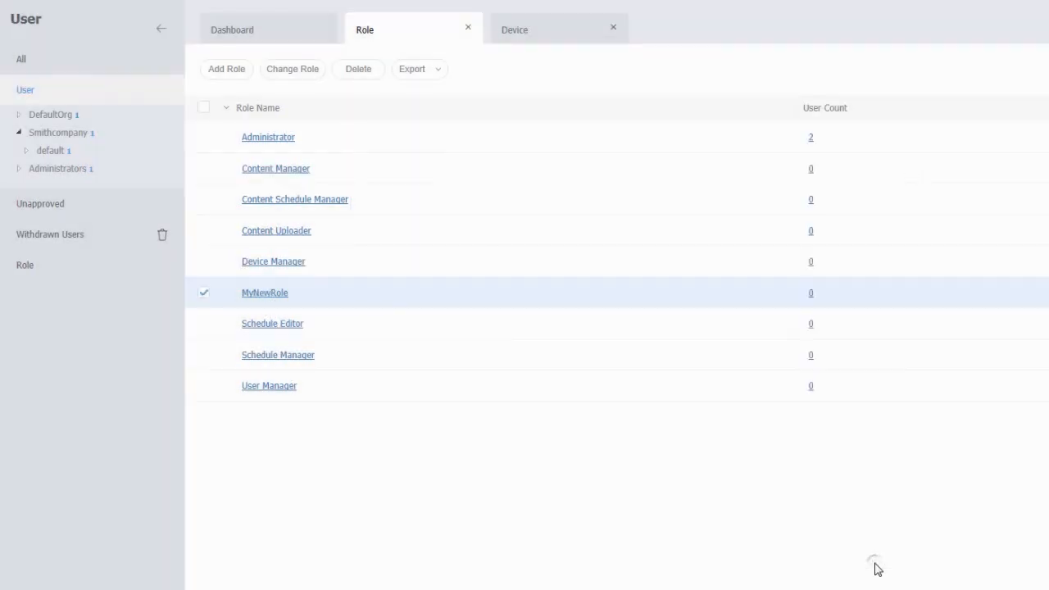
left_click(52, 94)
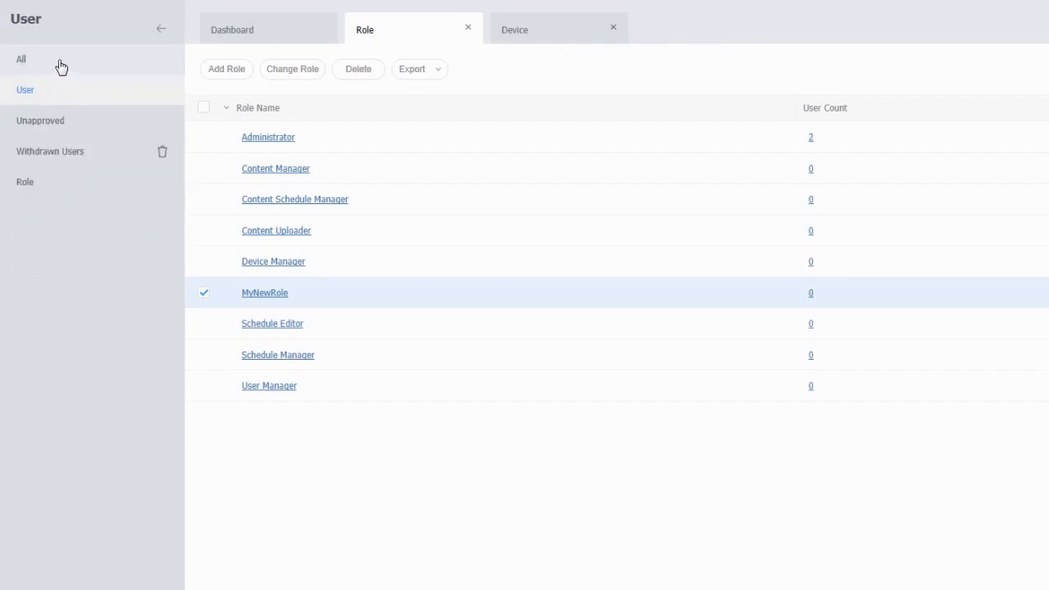
Start a new user with ID CustomRoleUser and a confirmed password
left_click(59, 66)
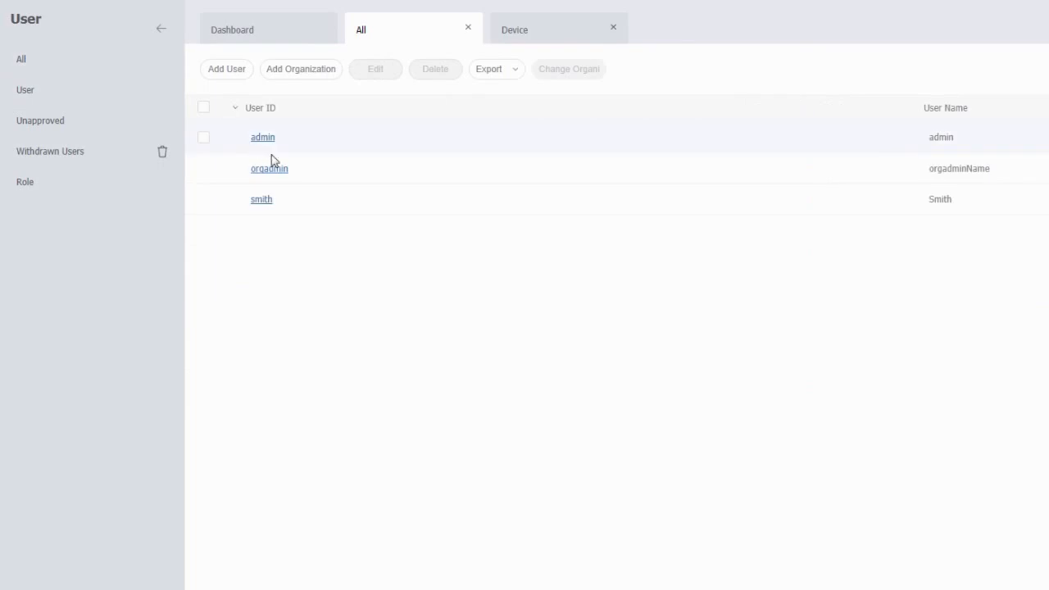
left_click(229, 72)
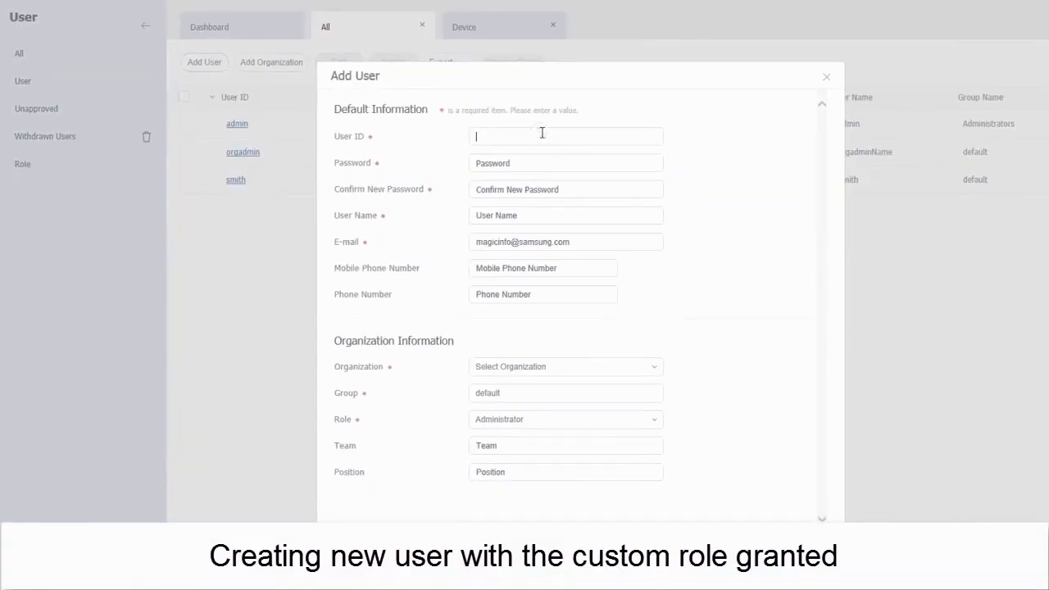
type("CustomRoleUser")
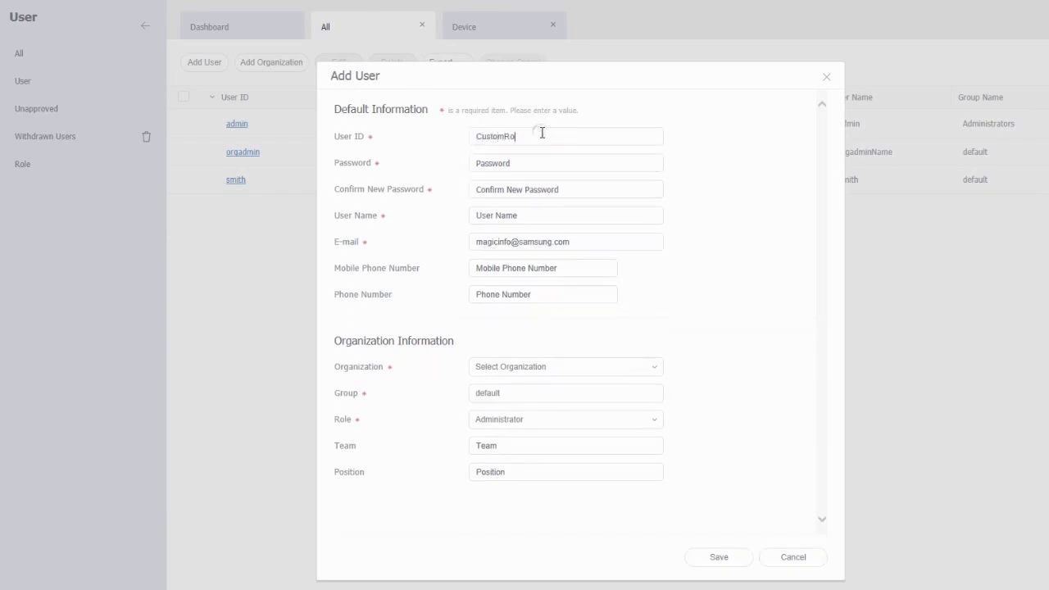
key("Tab")
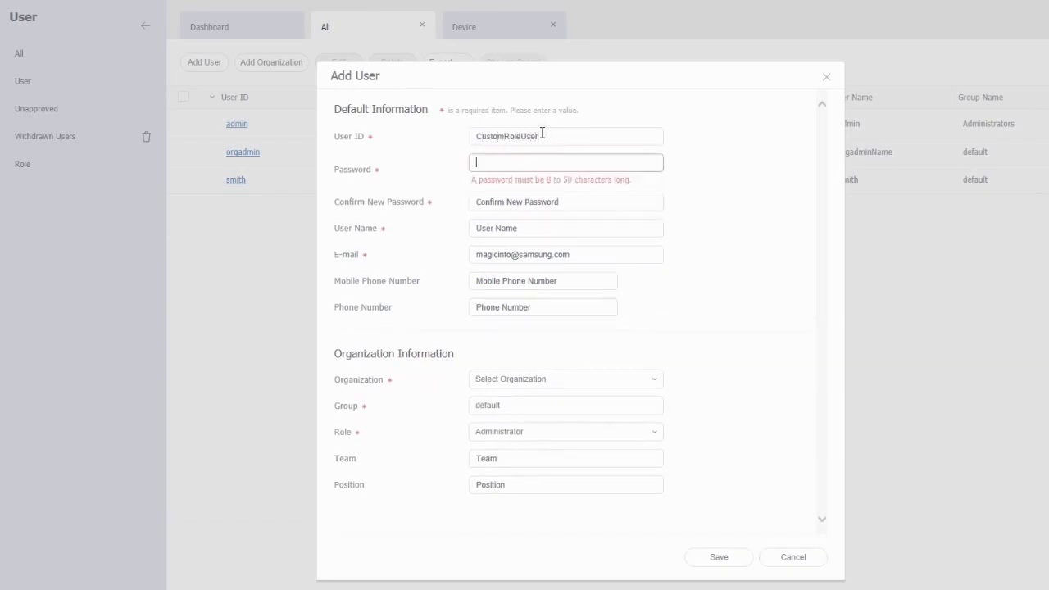
type("••••••••")
key("Tab")
type("••••••••")
key("Tab")
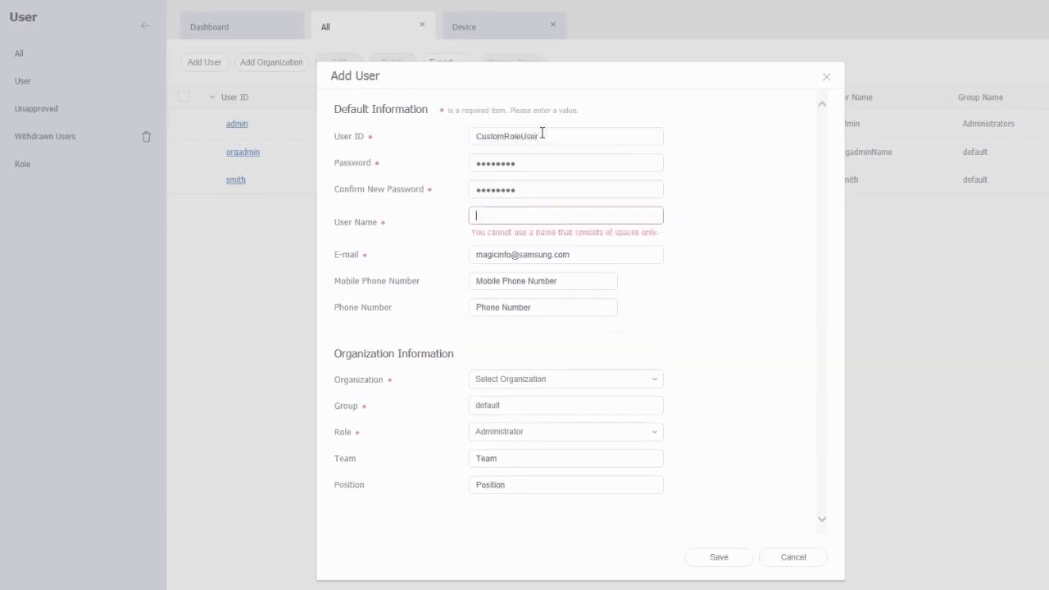
Fill in the user's name, e-mail address and mobile phone number
type("Mike")
key("Tab")
key("Tab")
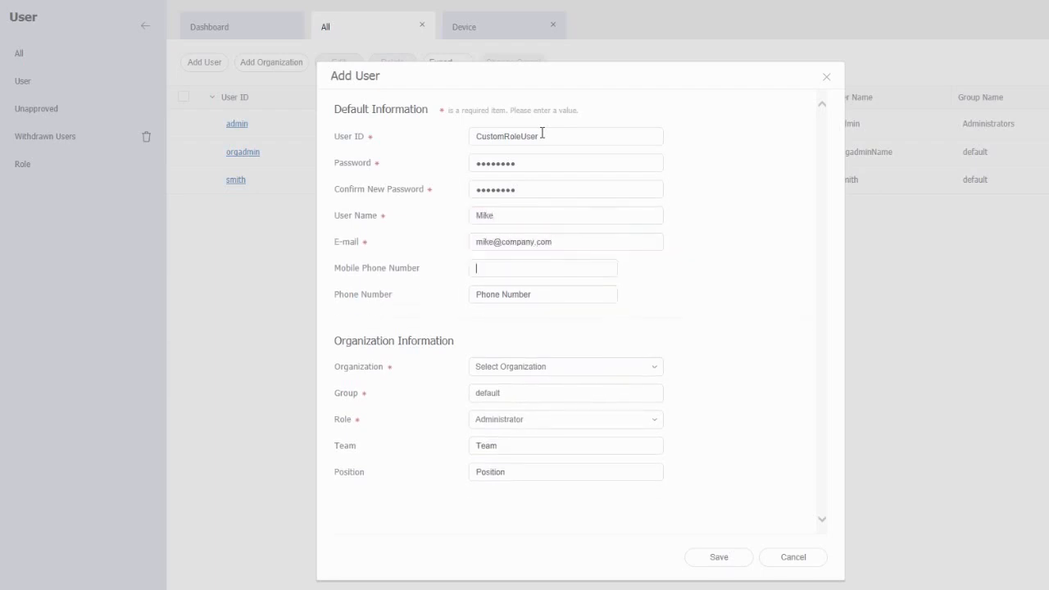
Place the user in organization Smithcompany, group default
left_click(654, 366)
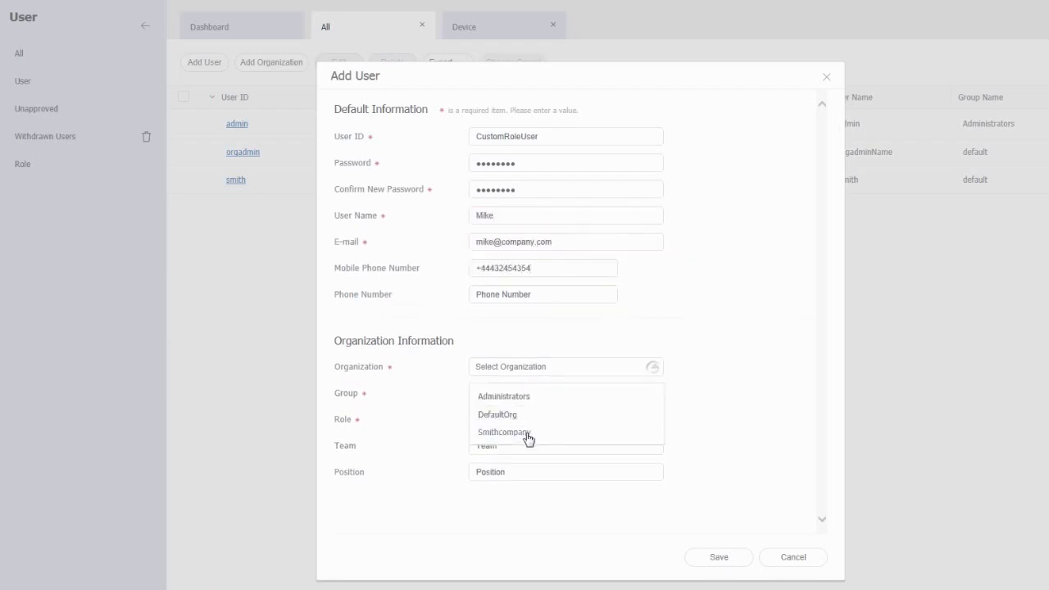
left_click(530, 434)
left_click(541, 398)
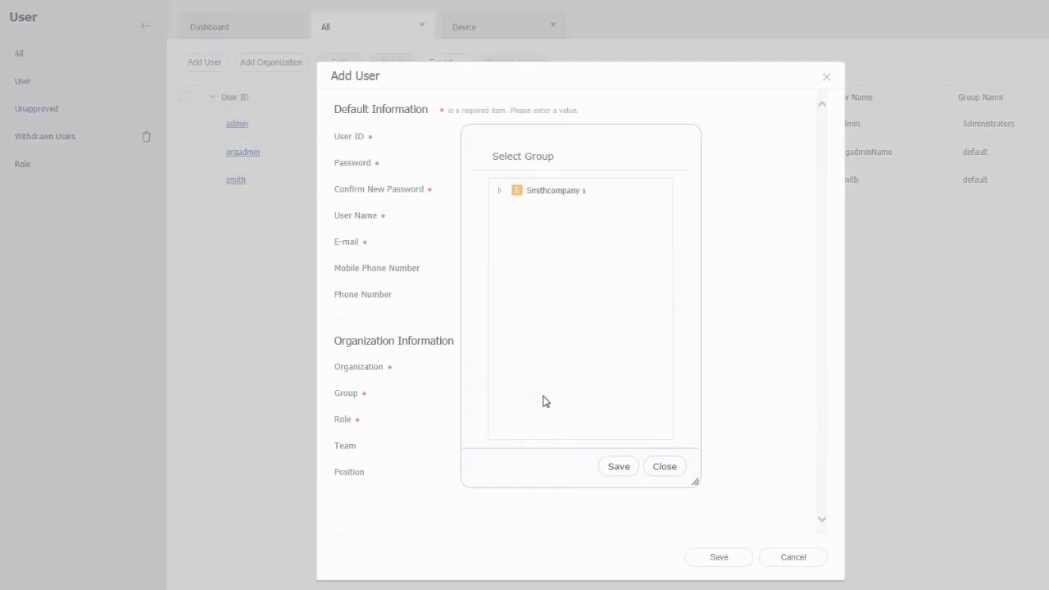
left_click(499, 191)
left_click(547, 211)
left_click(614, 473)
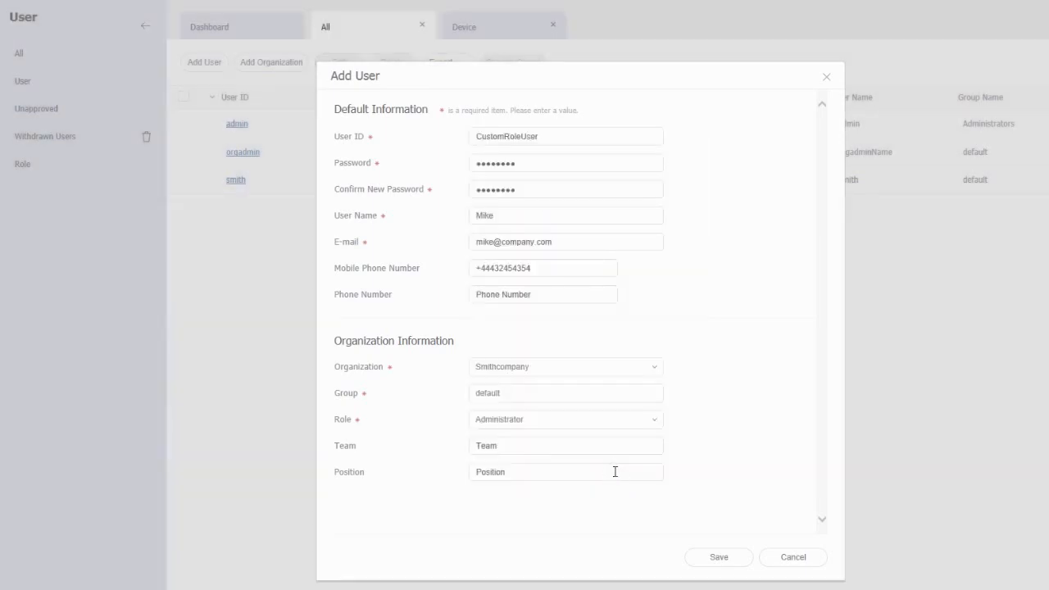
Assign the user the MyNewRole role and save the account
left_click(650, 422)
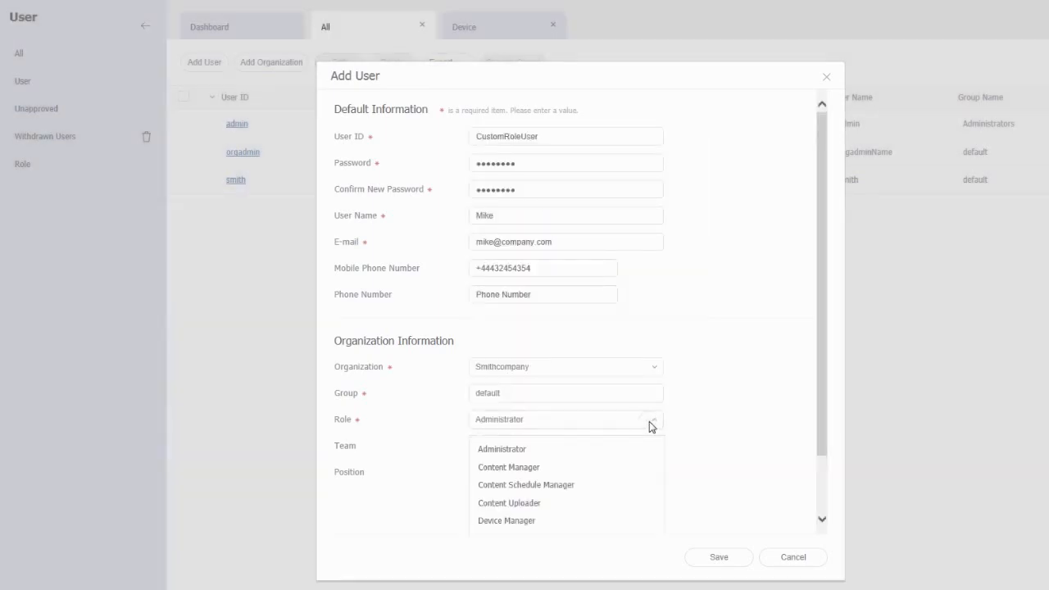
scroll(602, 512, "down", 2)
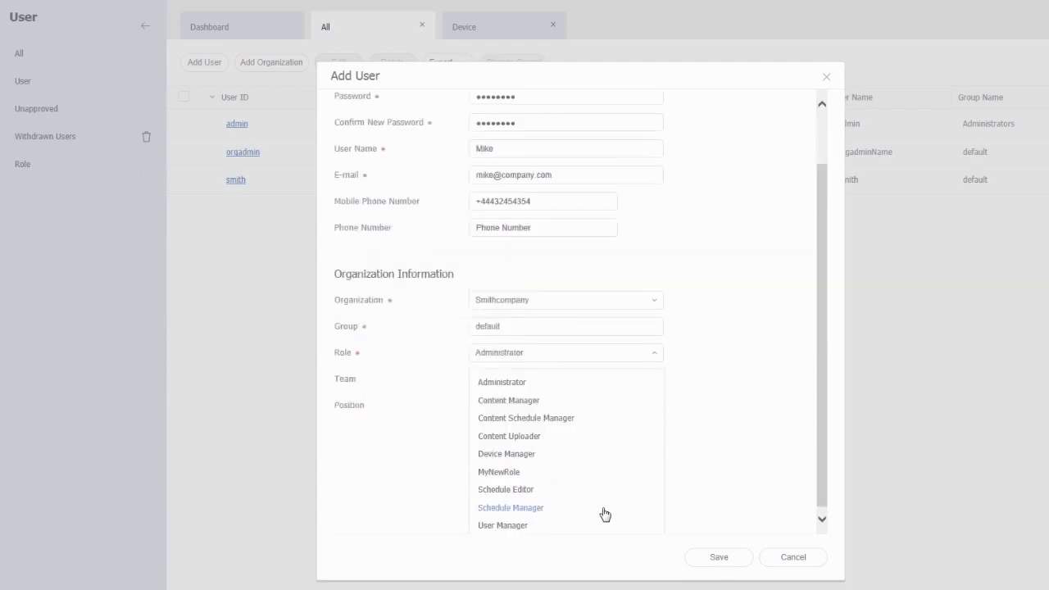
left_click(498, 467)
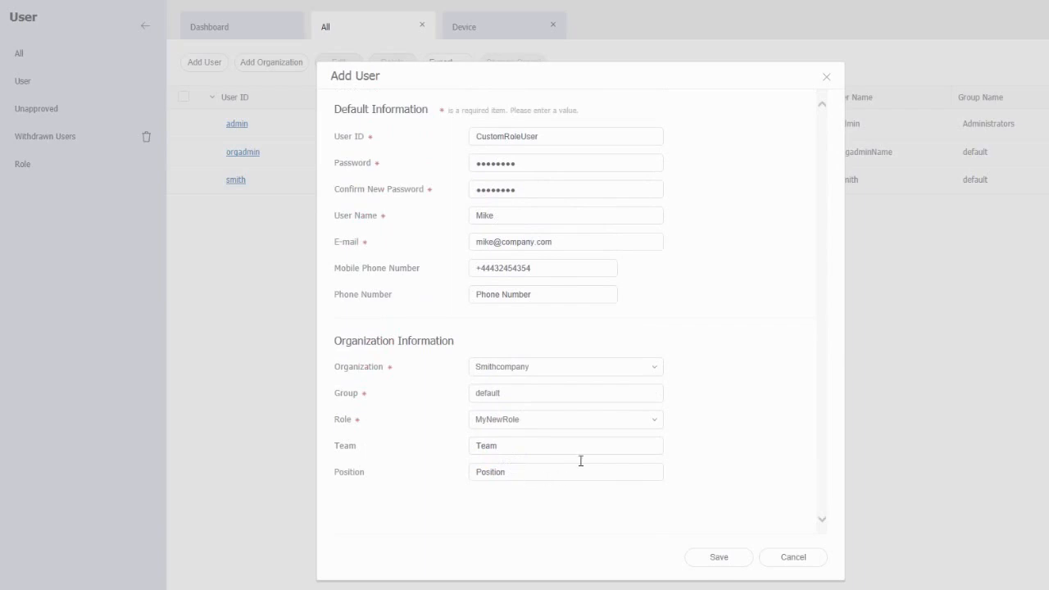
left_click(741, 561)
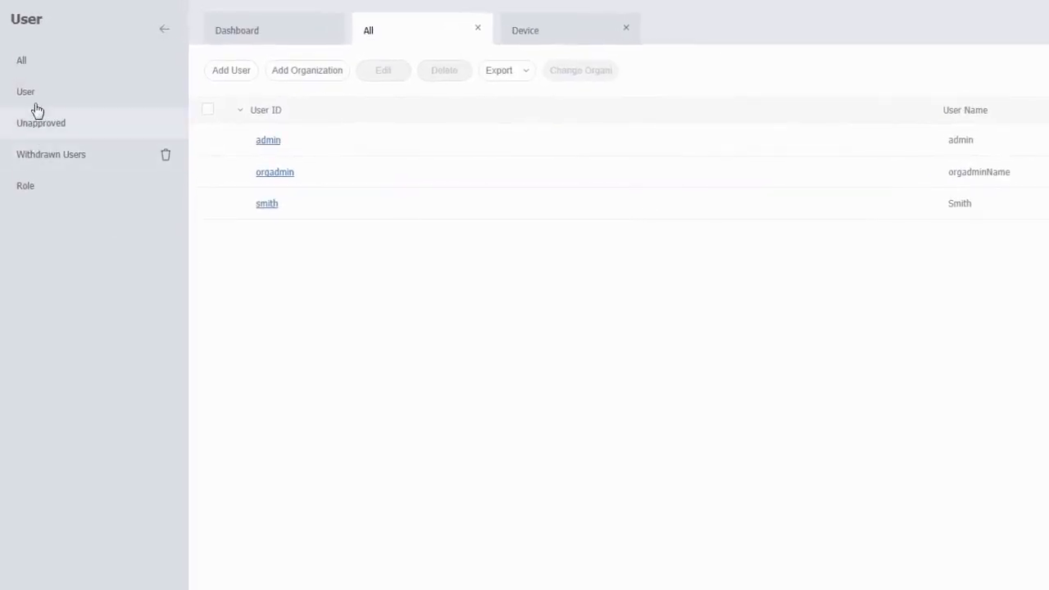
left_click(36, 97)
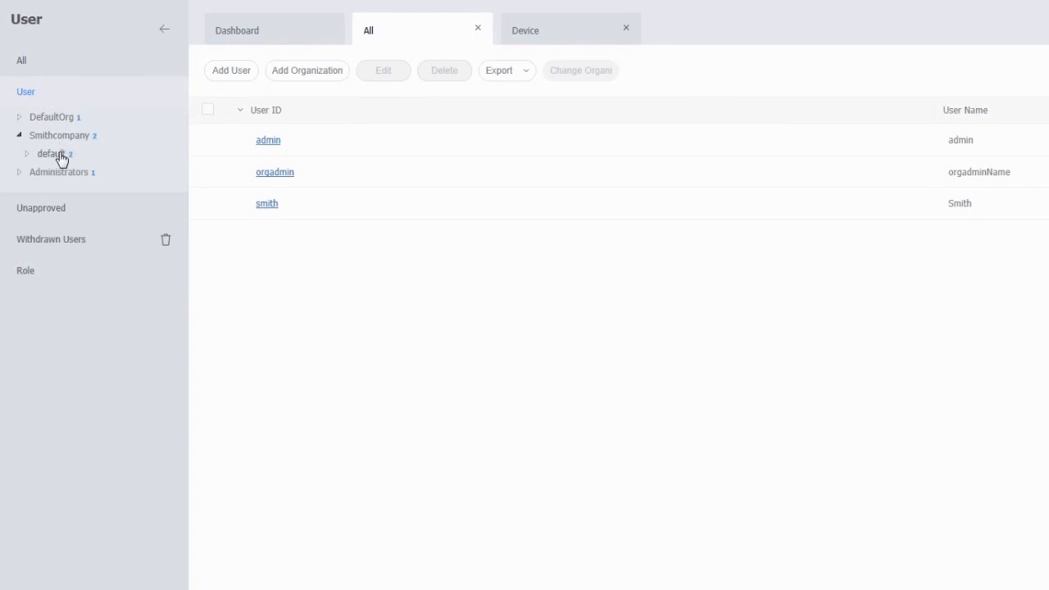
List Smithcompany's default group users and review the new user's details without changing anything
left_click(60, 157)
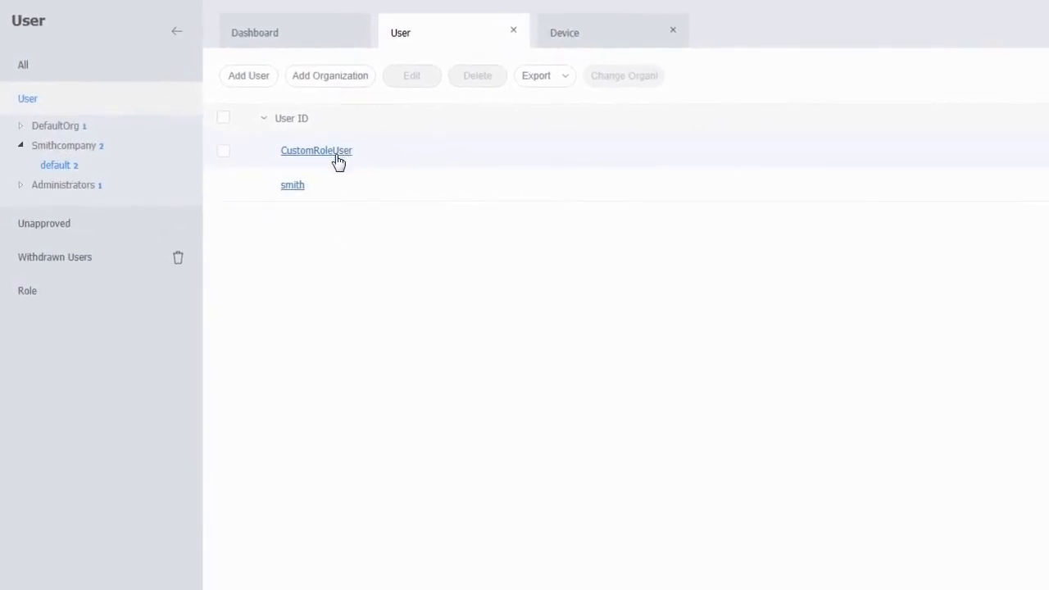
left_click(339, 159)
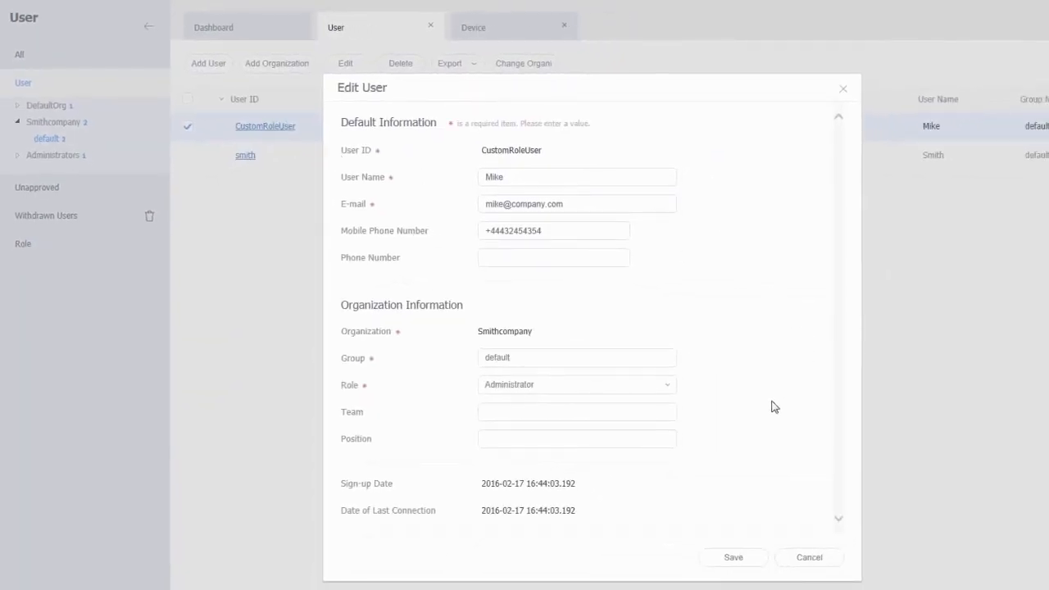
left_click(823, 565)
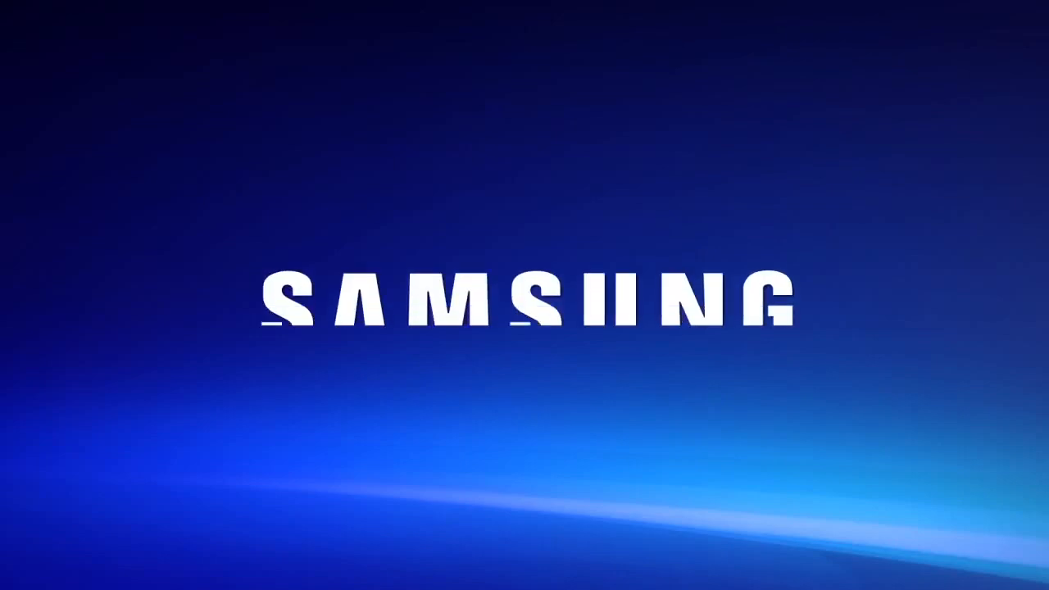